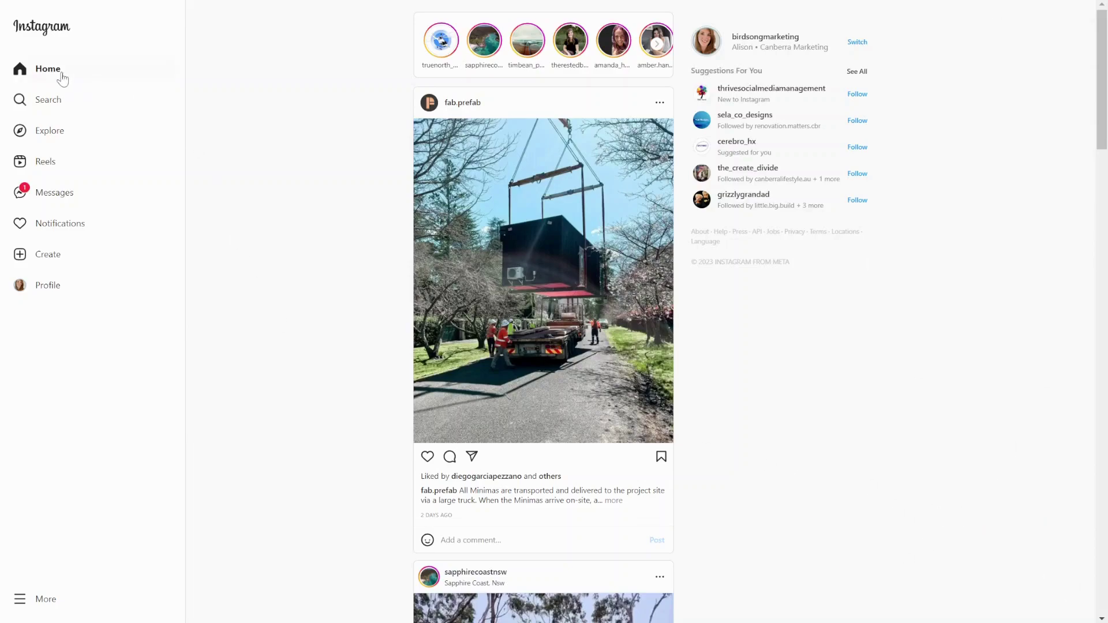
Expand the fab.prefab post's full caption in the feed and put the cursor in its comment box
scroll(674, 410, down, 15)
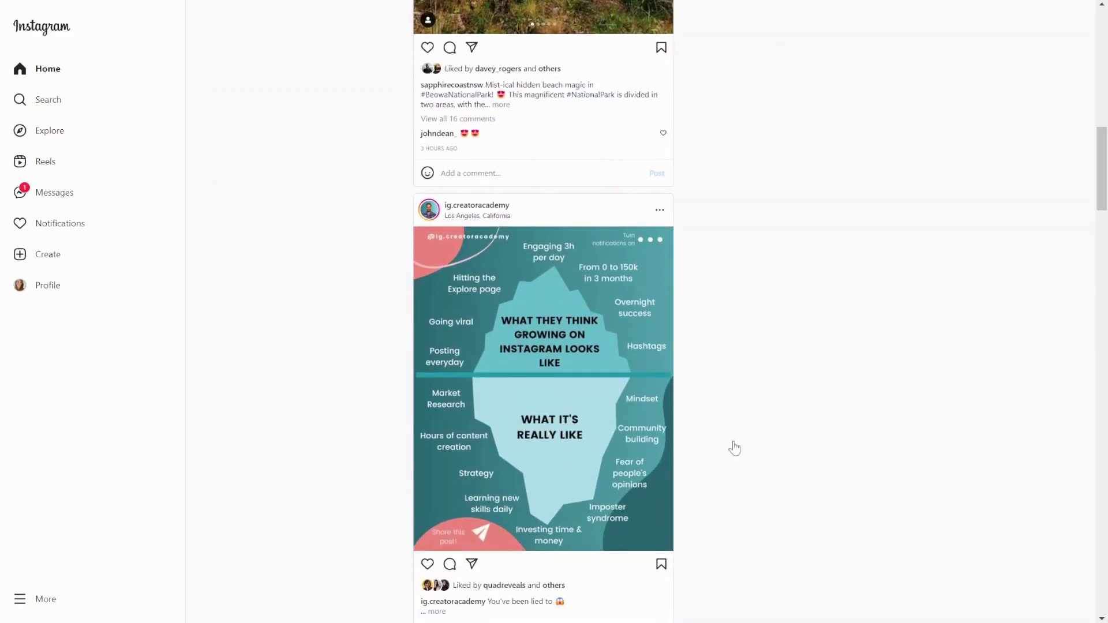
scroll(736, 434, up, 18)
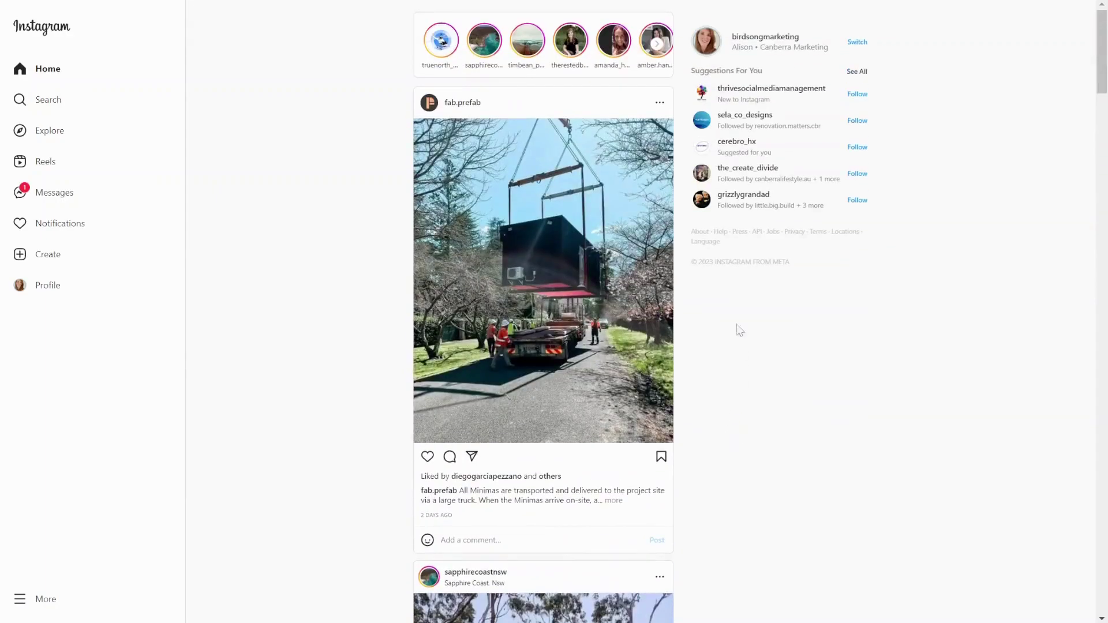
click(613, 501)
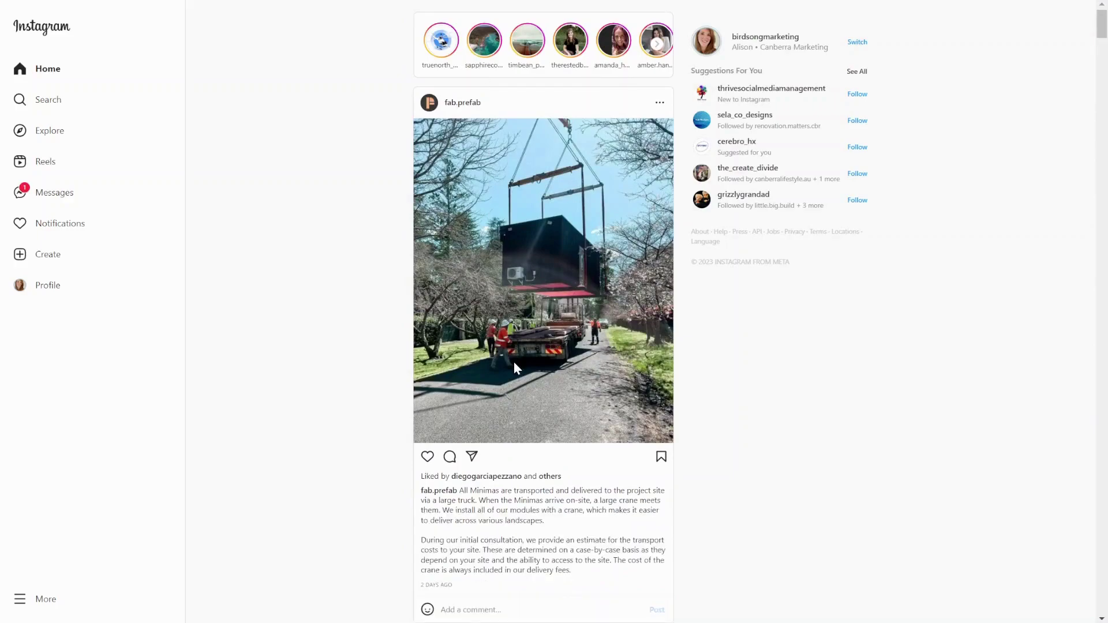
scroll(516, 370, down, 1)
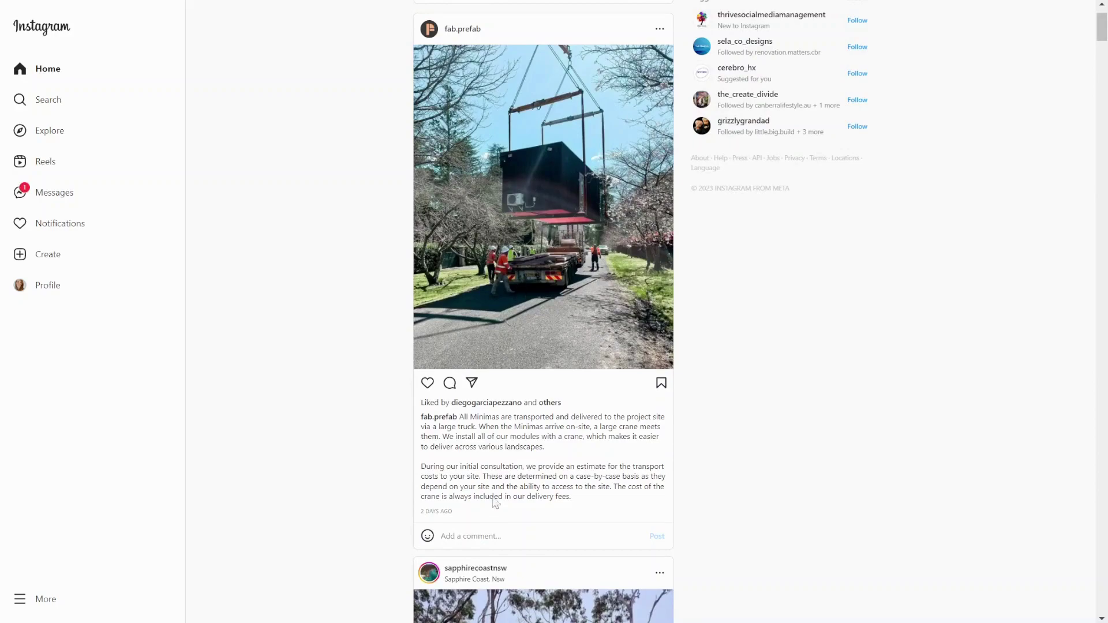
scroll(442, 312, up, 1)
scroll(487, 413, down, 2)
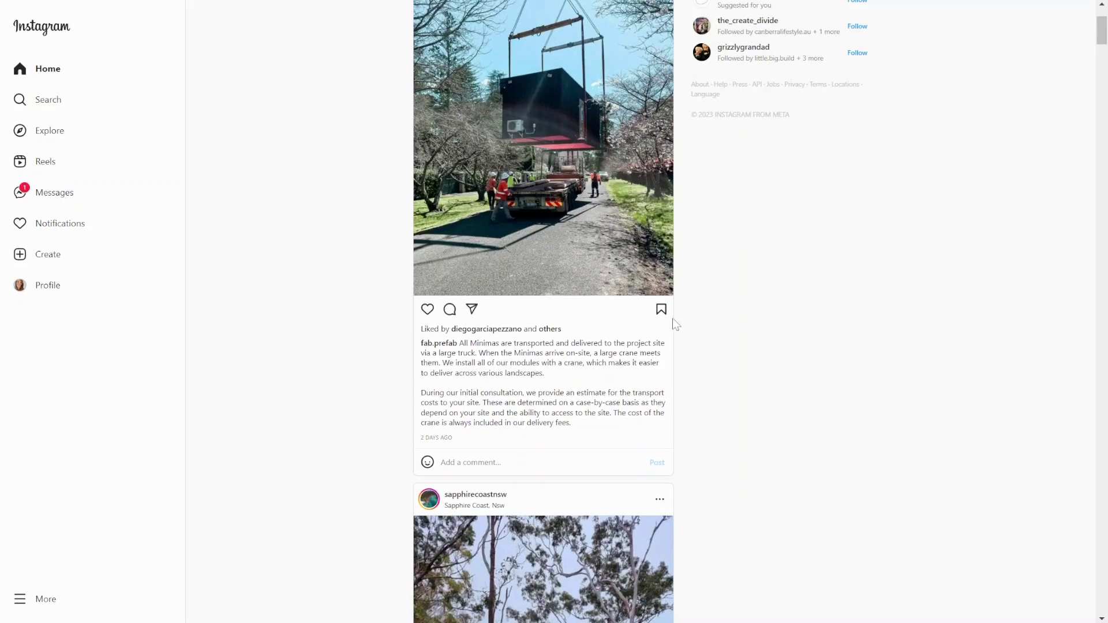
click(516, 470)
Open the comment's emoji picker and browse its categories back to the Smileys & People faces
click(426, 464)
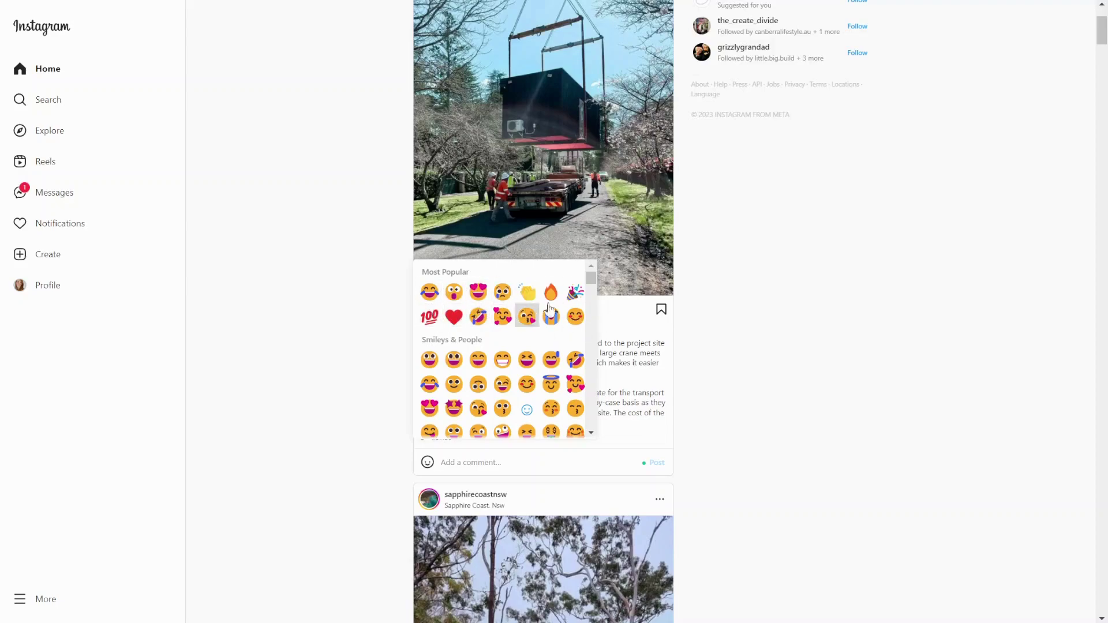
scroll(468, 358, down, 1)
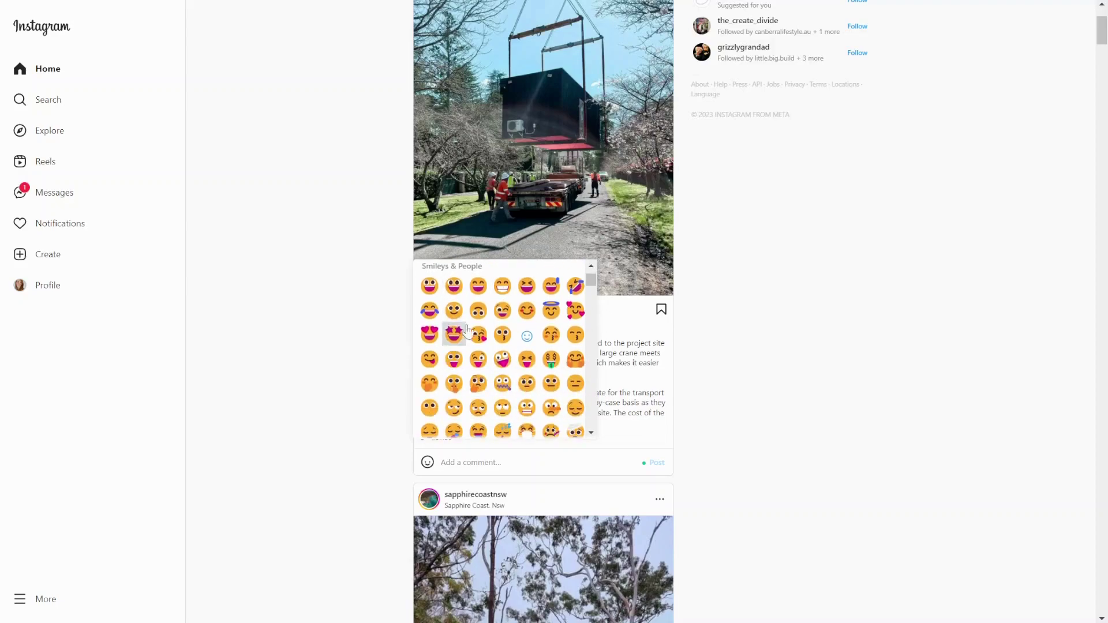
scroll(506, 359, down, 1)
scroll(505, 359, down, 4)
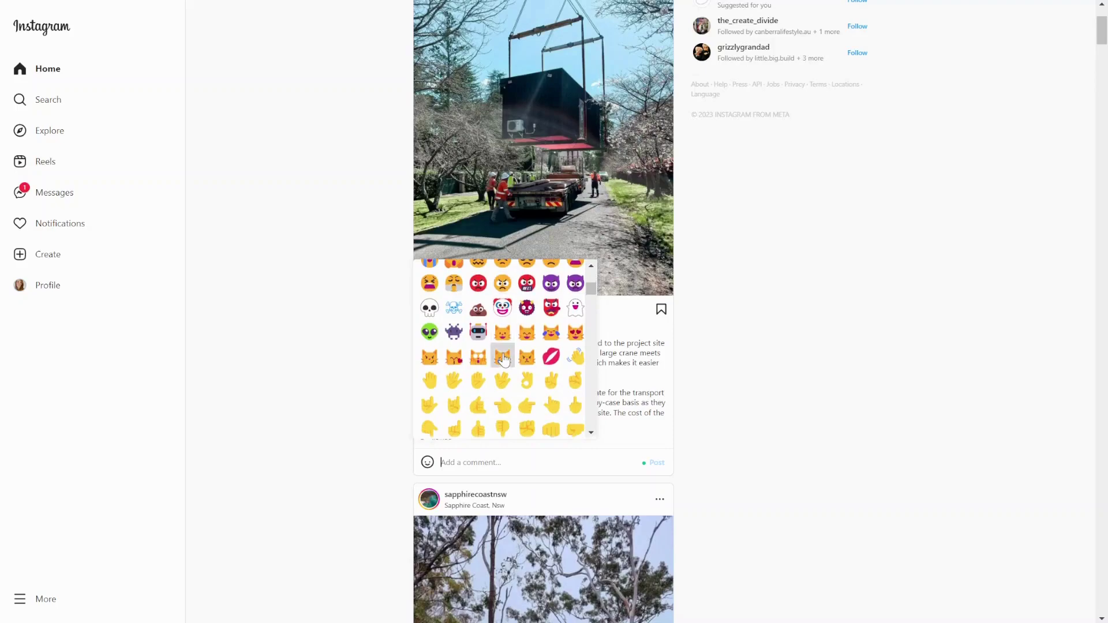
scroll(504, 361, down, 5)
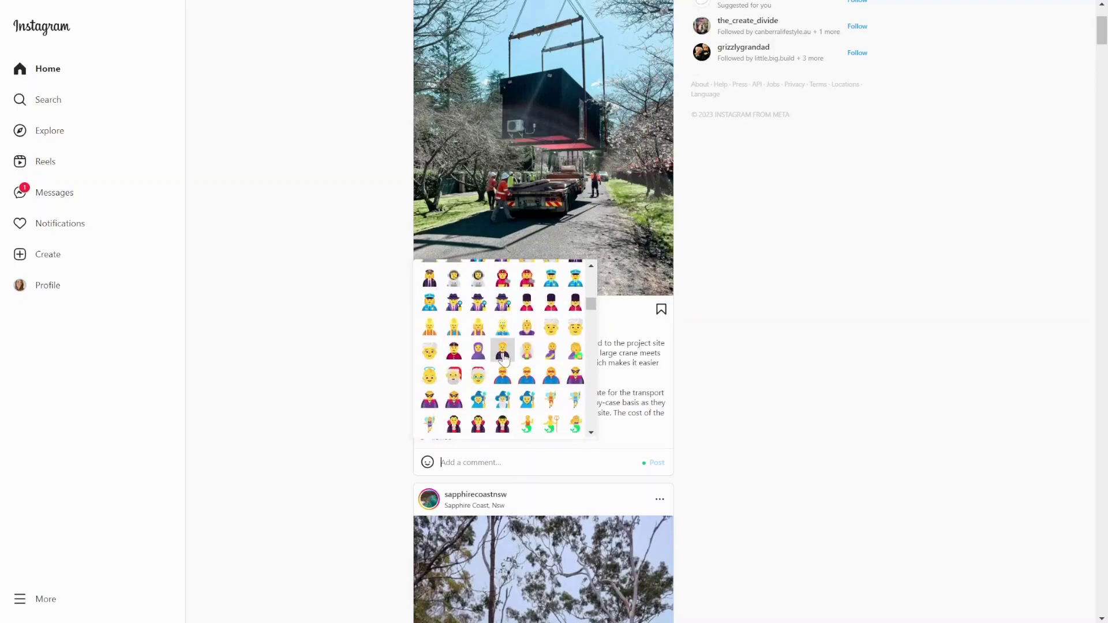
scroll(504, 359, down, 5)
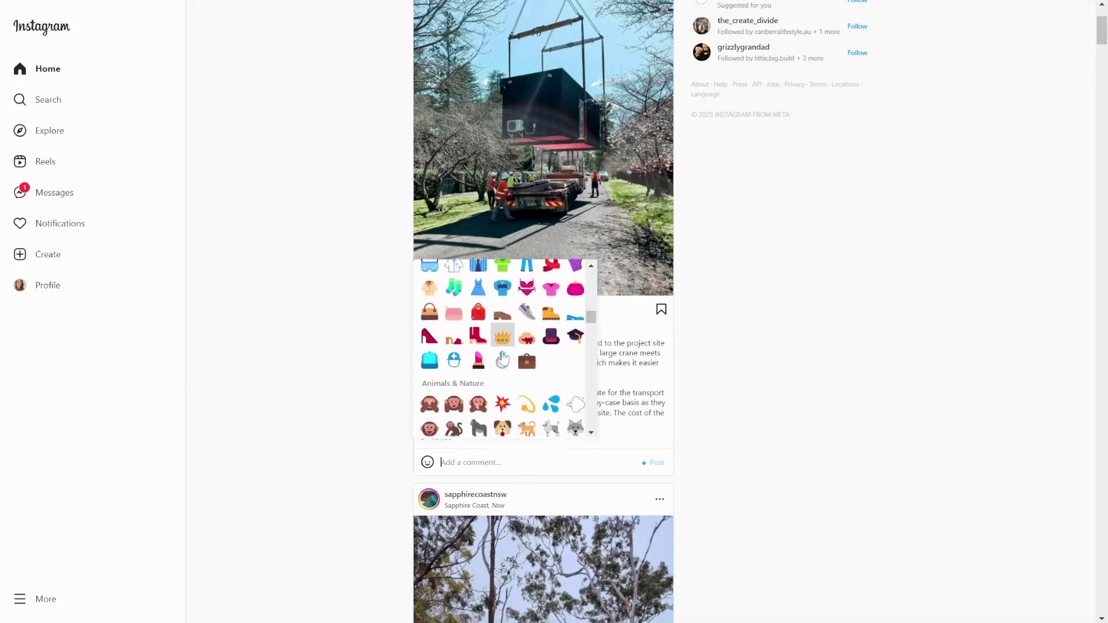
scroll(498, 328, down, 5)
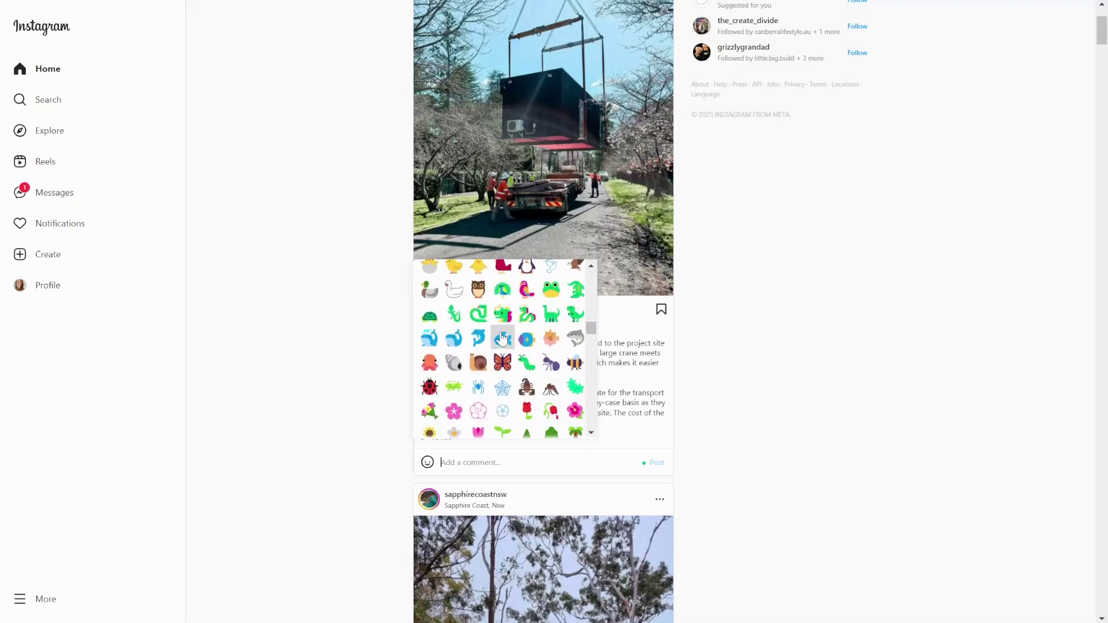
scroll(500, 339, down, 5)
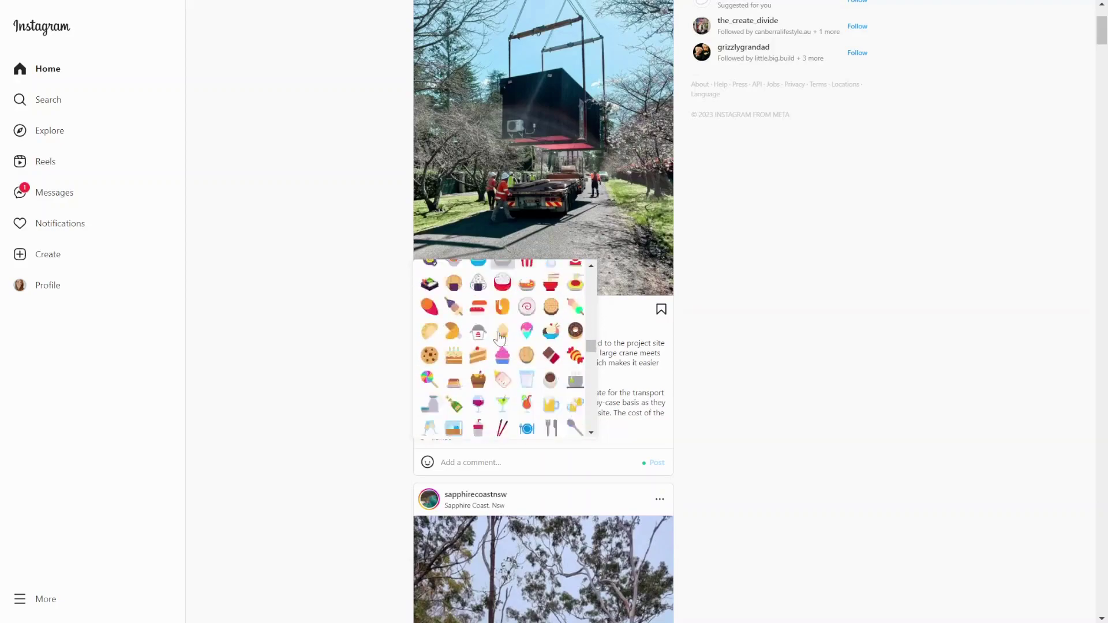
scroll(500, 340, down, 5)
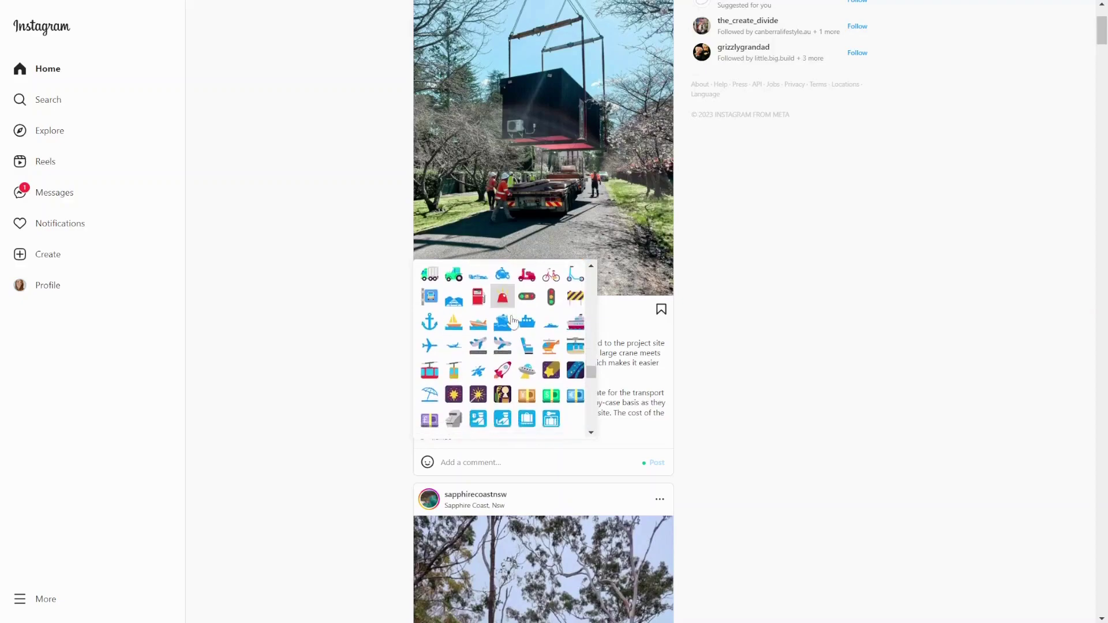
scroll(515, 323, down, 5)
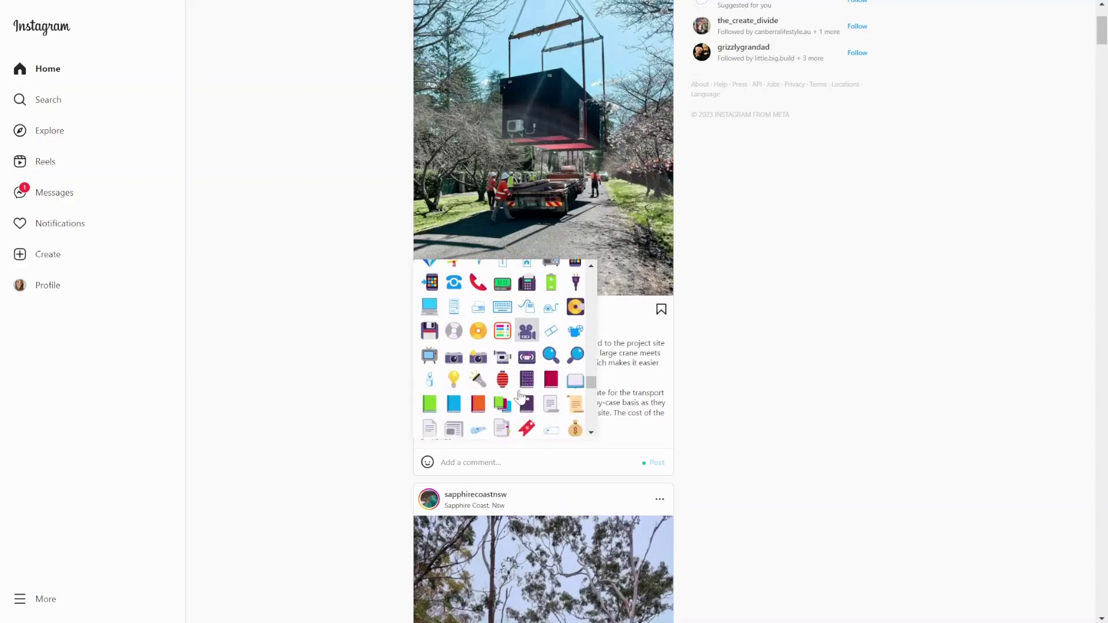
scroll(508, 387, down, 5)
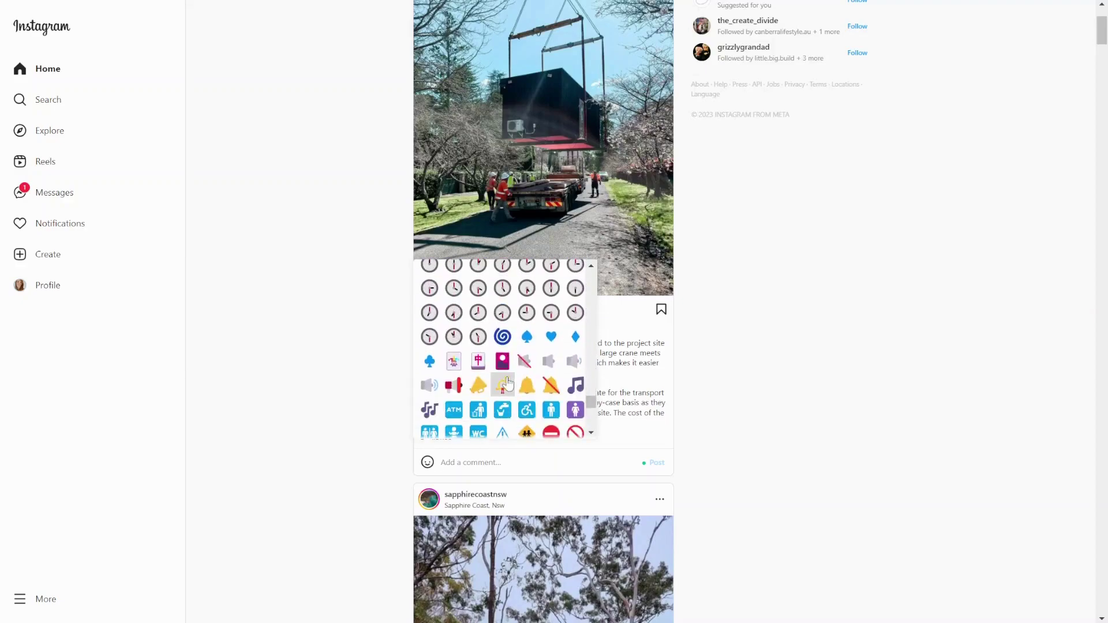
scroll(503, 381, down, 5)
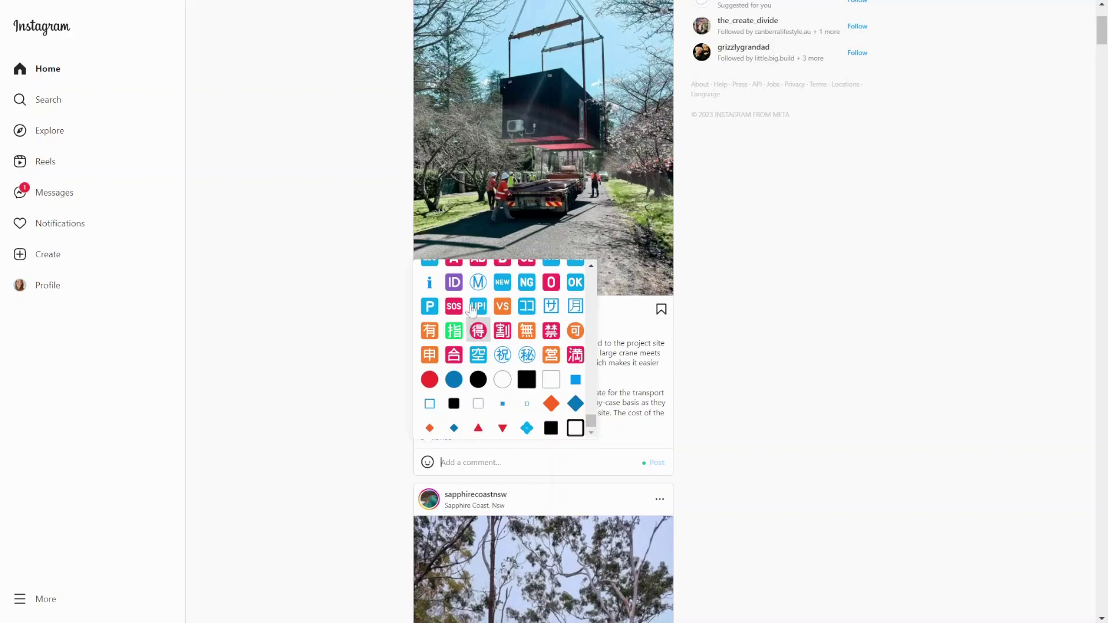
scroll(528, 358, up, 1)
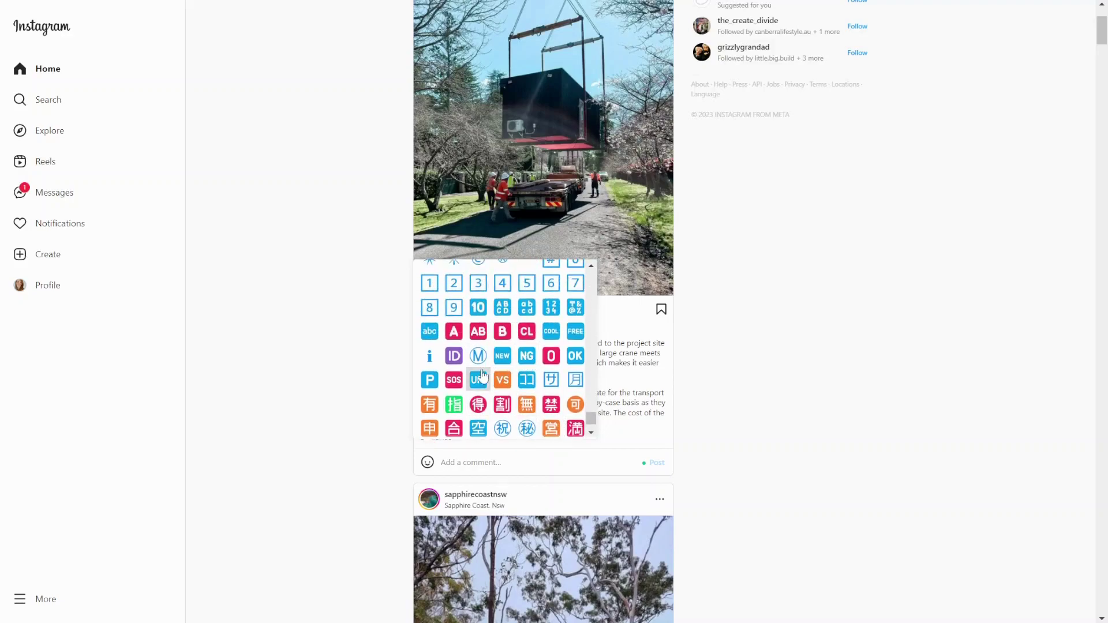
scroll(502, 356, down, 1)
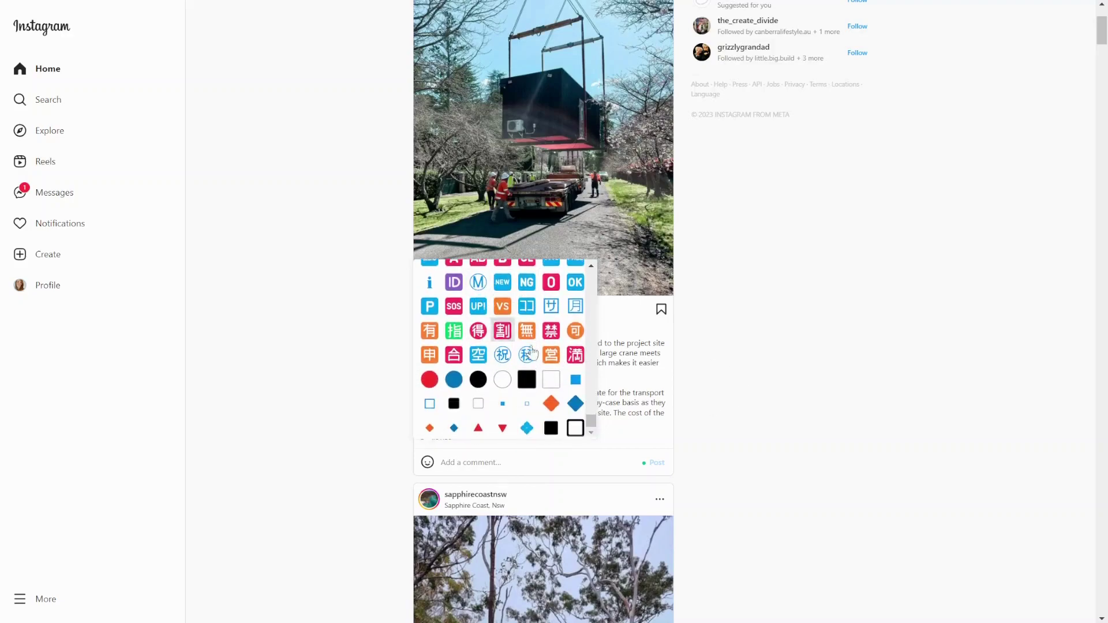
scroll(525, 381, up, 2)
scroll(527, 386, up, 10)
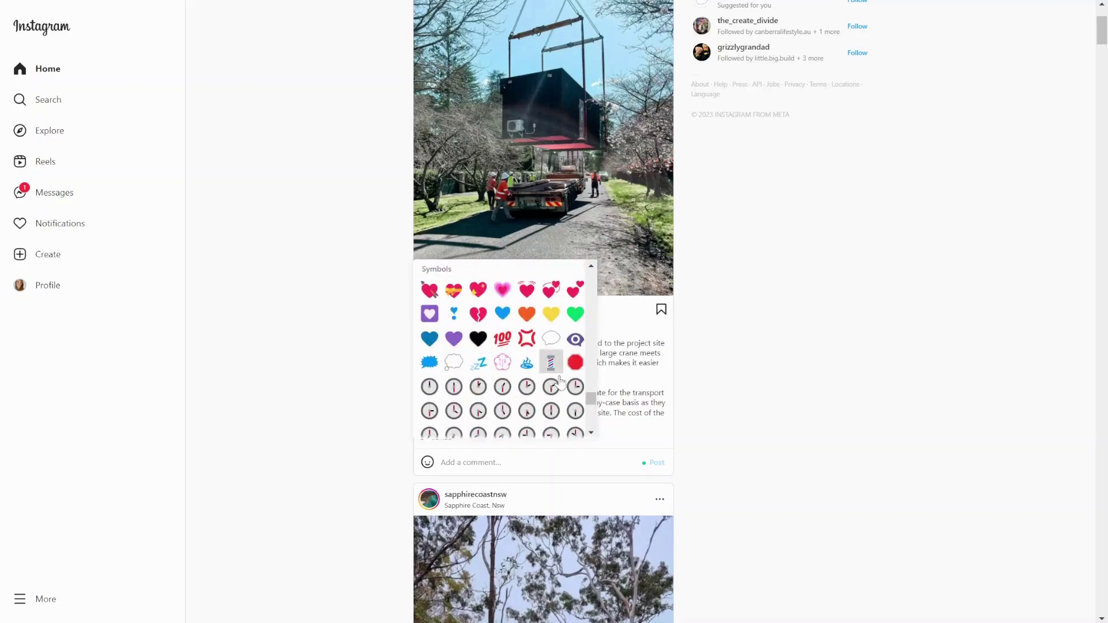
scroll(529, 364, down, 3)
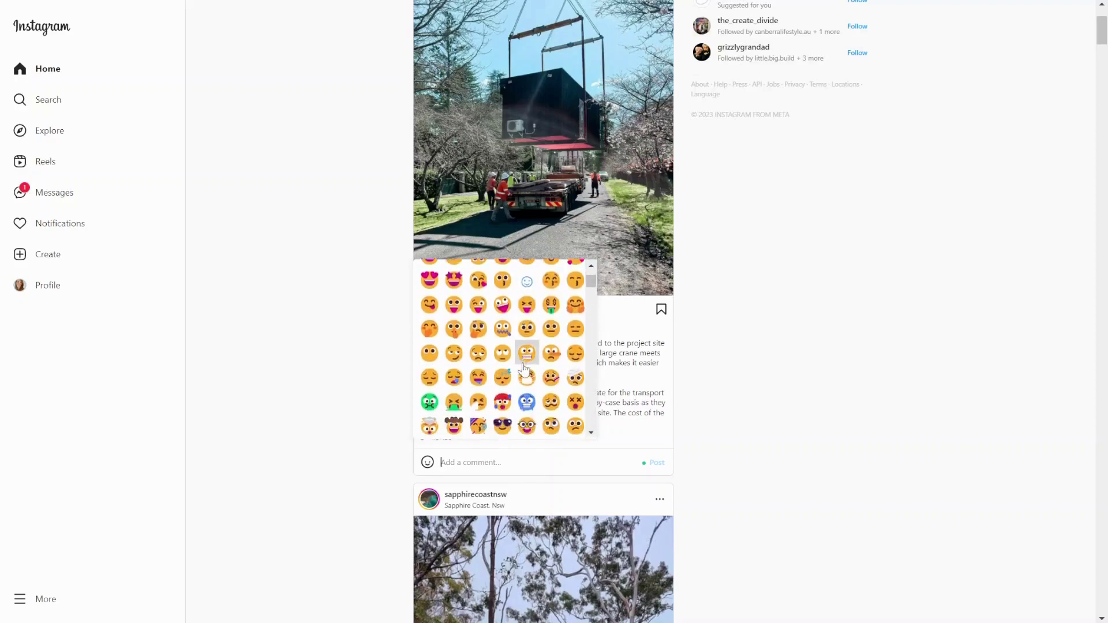
scroll(490, 330, up, 2)
Add the star-struck emoji to the comment and paste 'Minimas' copied from the caption
click(453, 288)
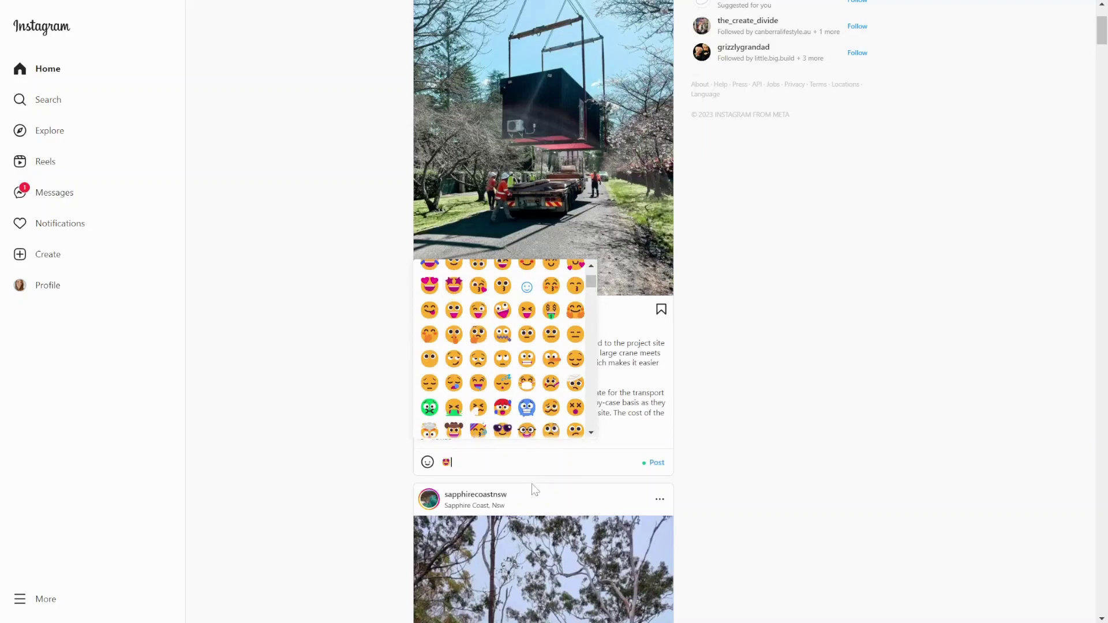
key(Escape)
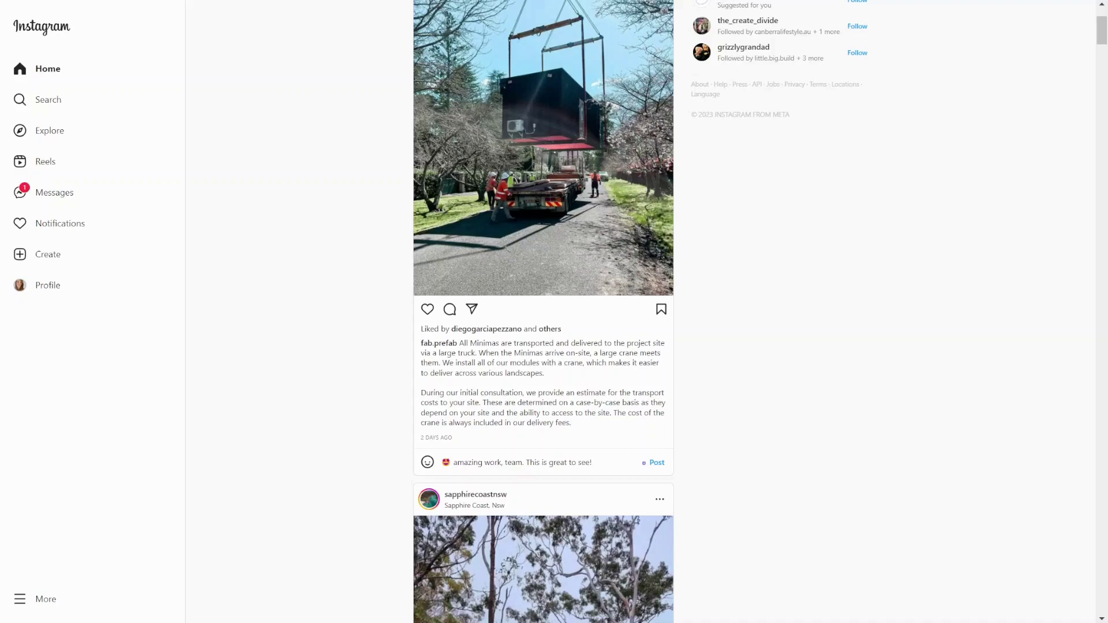
drag(471, 343, 499, 343)
key(ctrl+c)
click(609, 463)
key(ctrl+v)
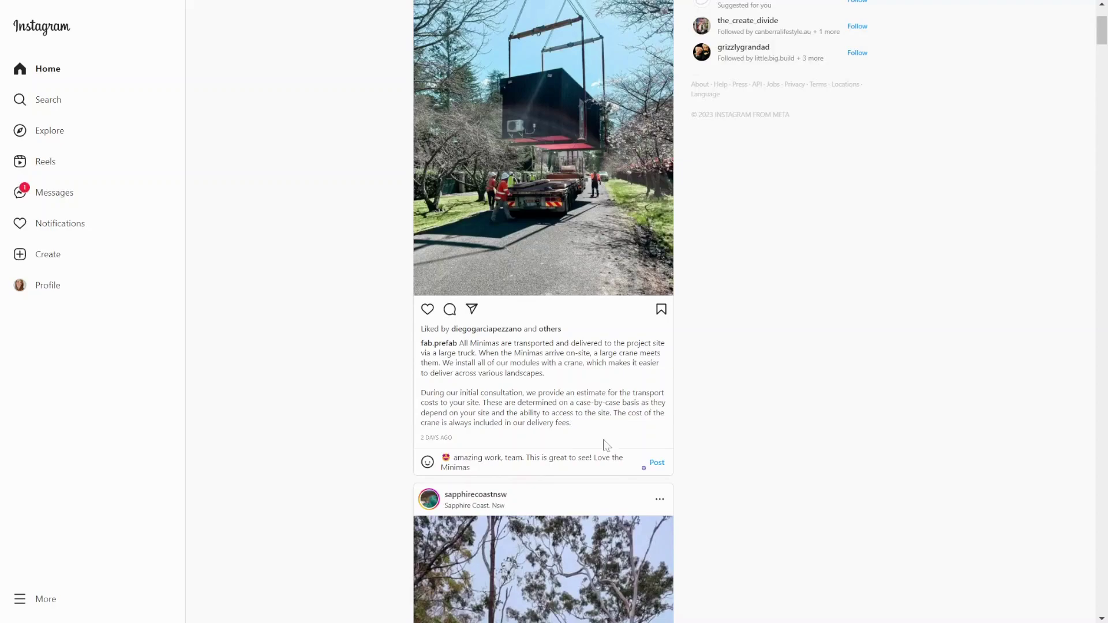
double_click(421, 344)
key(ctrl+c)
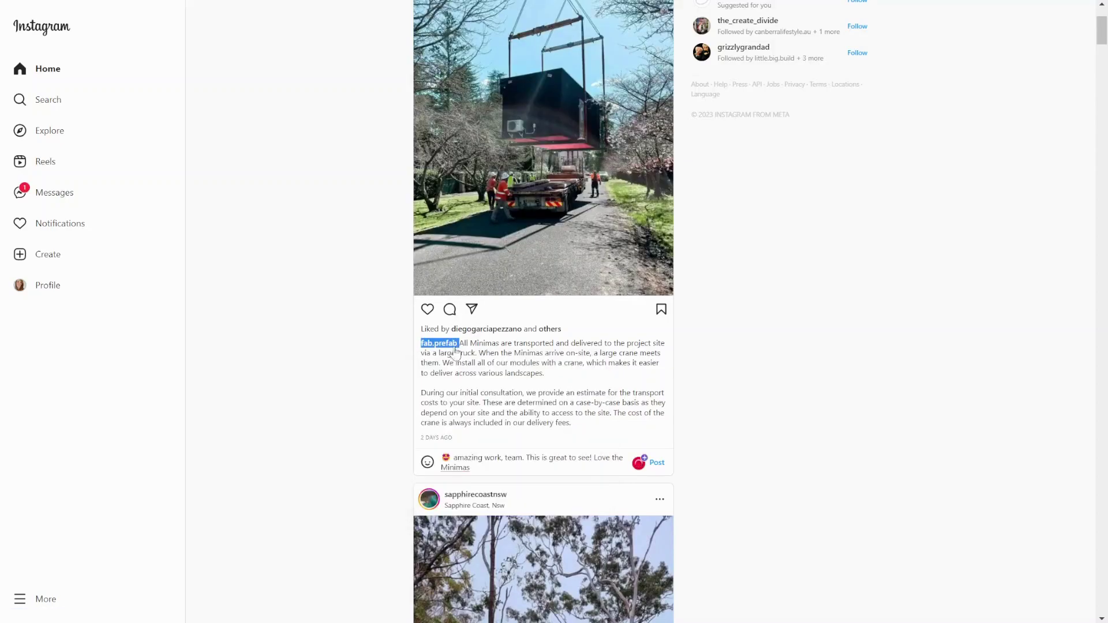
click(472, 468)
text(@)
key(ctrl+v)
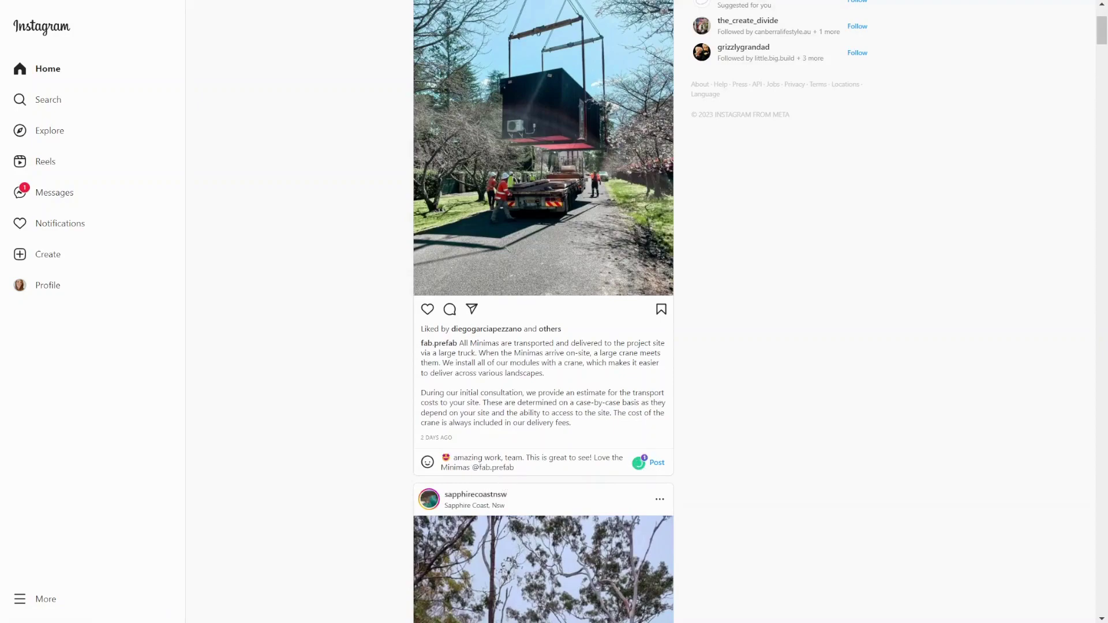
click(656, 464)
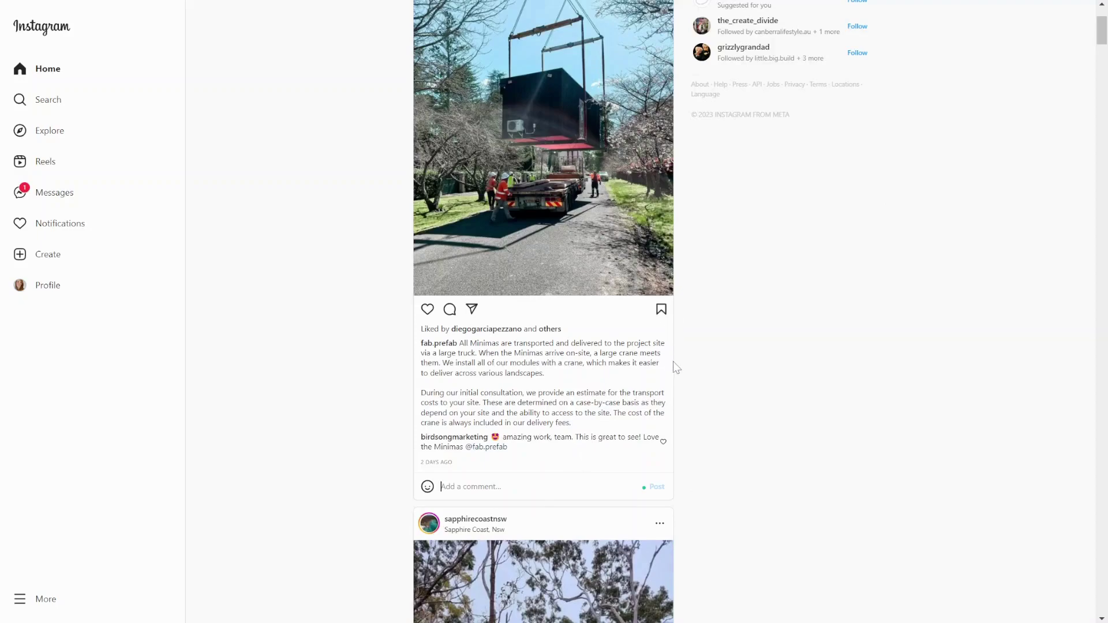
scroll(289, 315, up, 2)
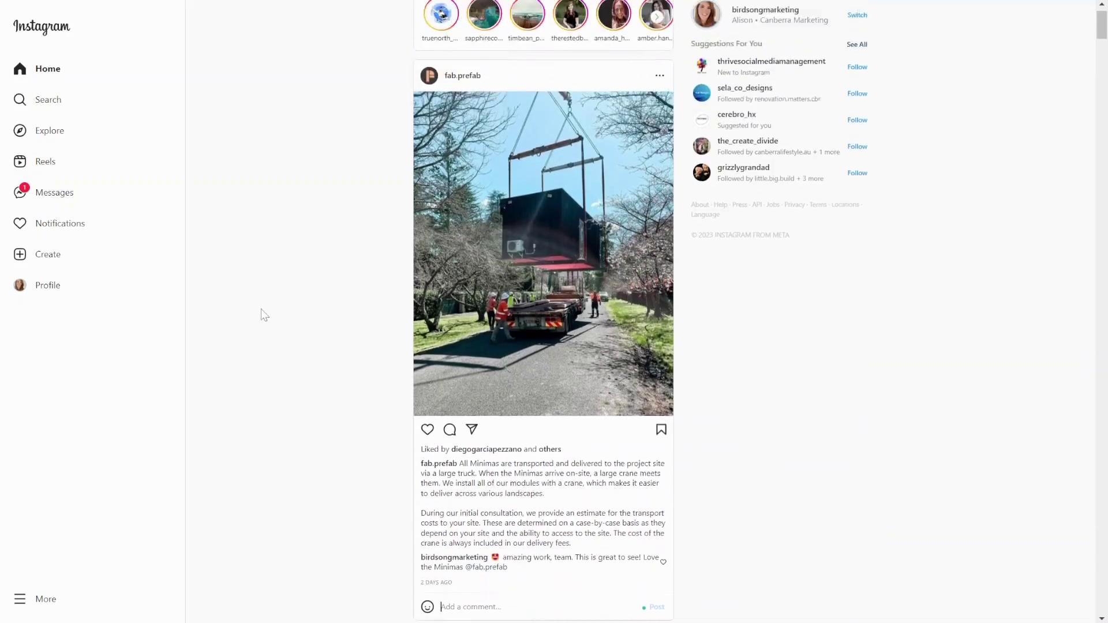
scroll(262, 314, down, 1)
drag(47, 297, 309, 396)
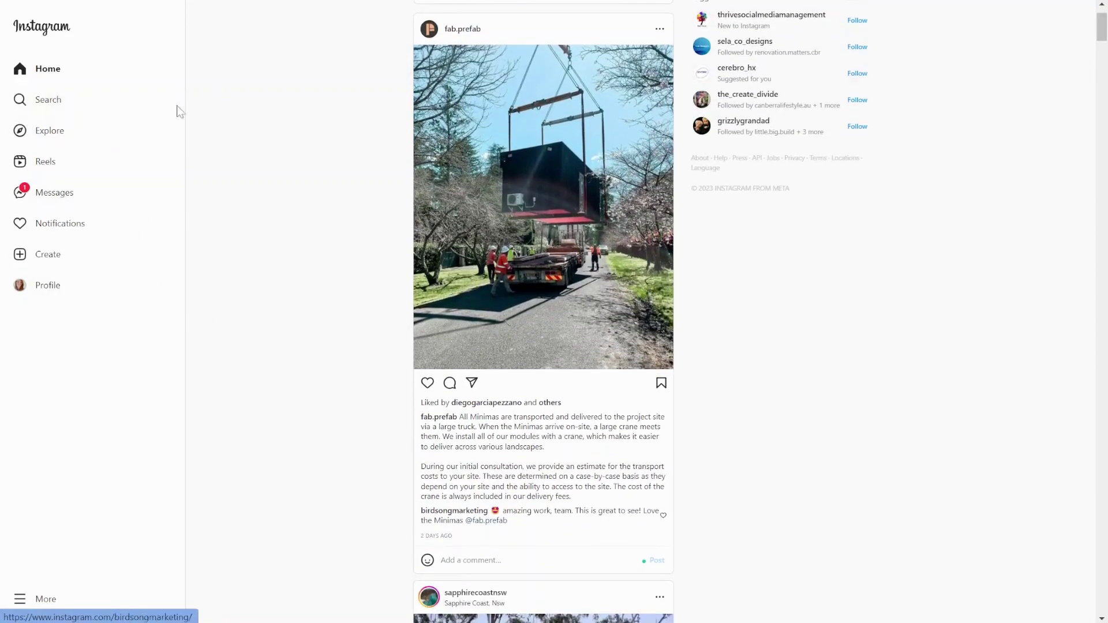
Start a new post with the 'How to see Instagram followers from your desktop' image cropped to 16:9
click(46, 259)
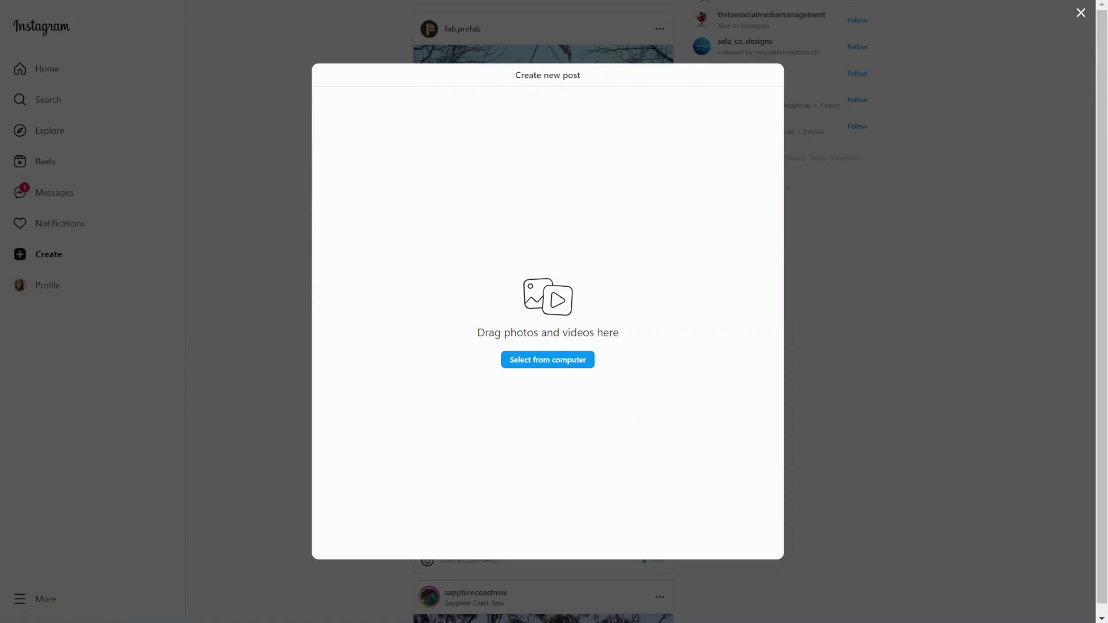
drag(578, 231, 526, 280)
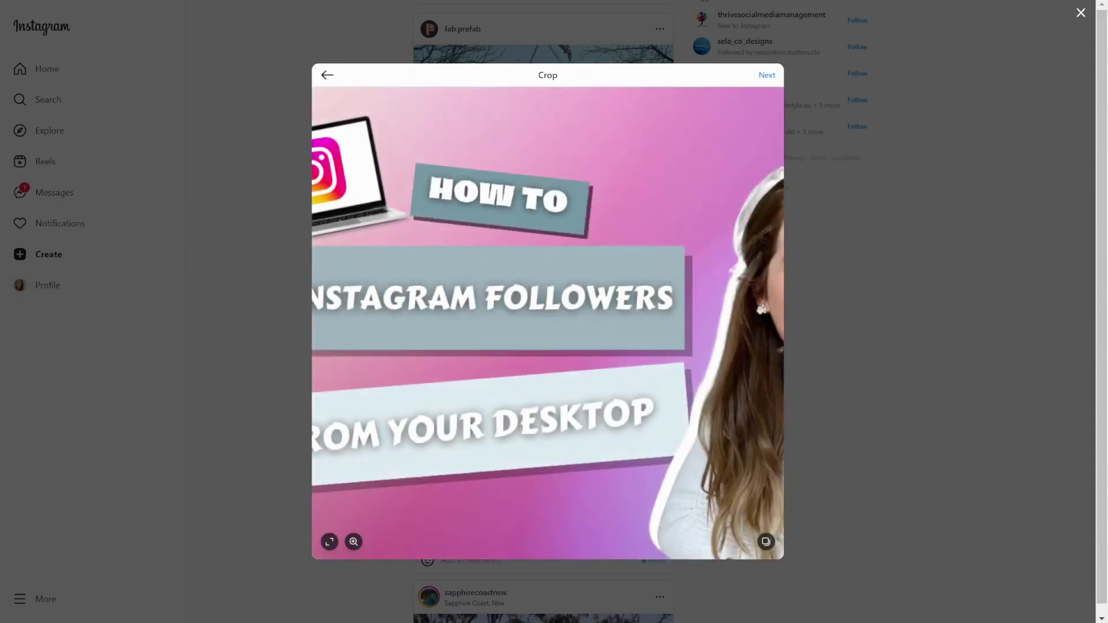
click(329, 543)
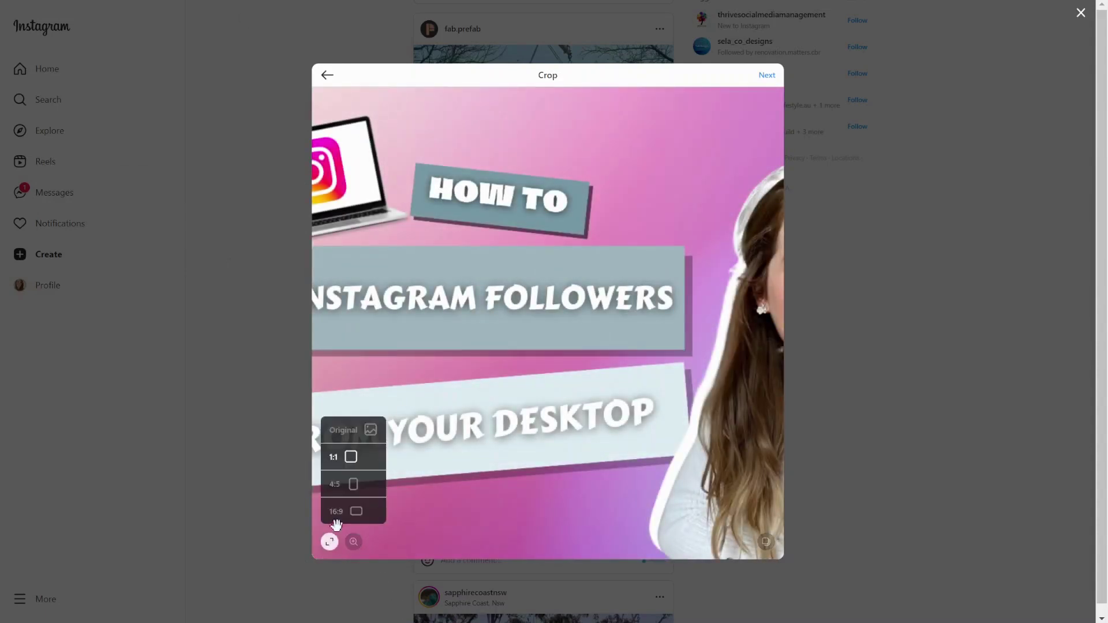
click(339, 519)
click(659, 161)
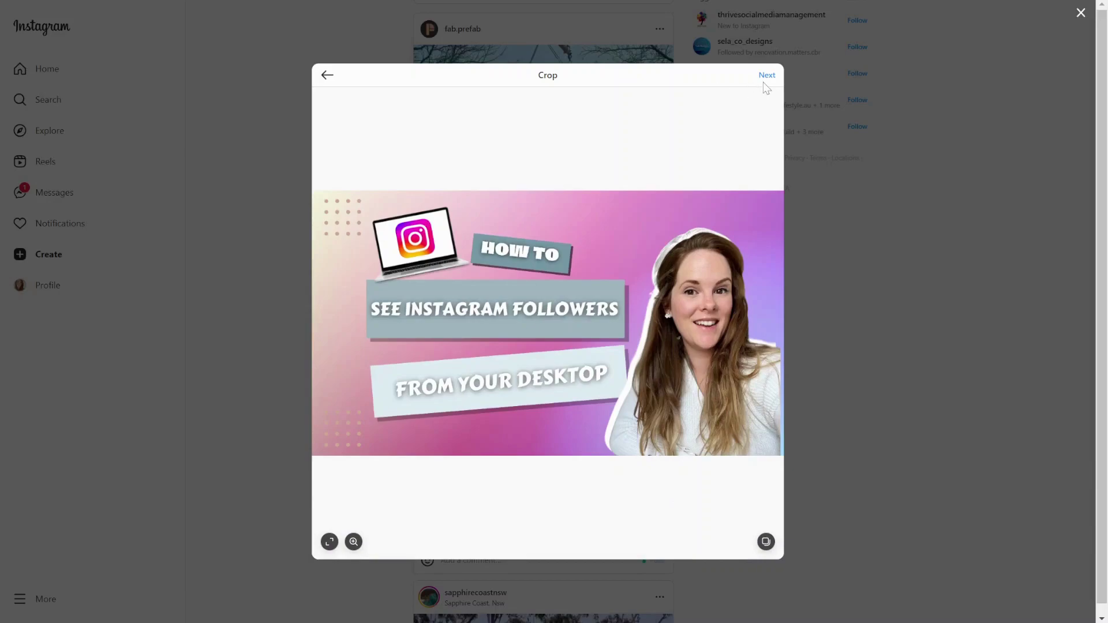
click(767, 75)
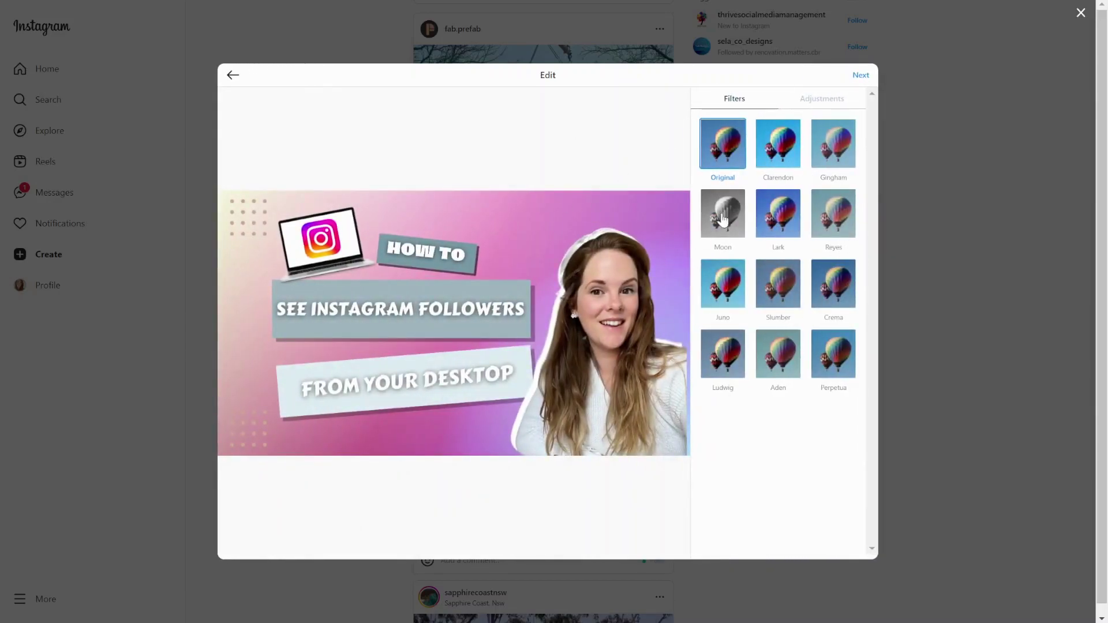
Advance to the caption step and enter the caption 'Hello, watch my video.'
click(858, 77)
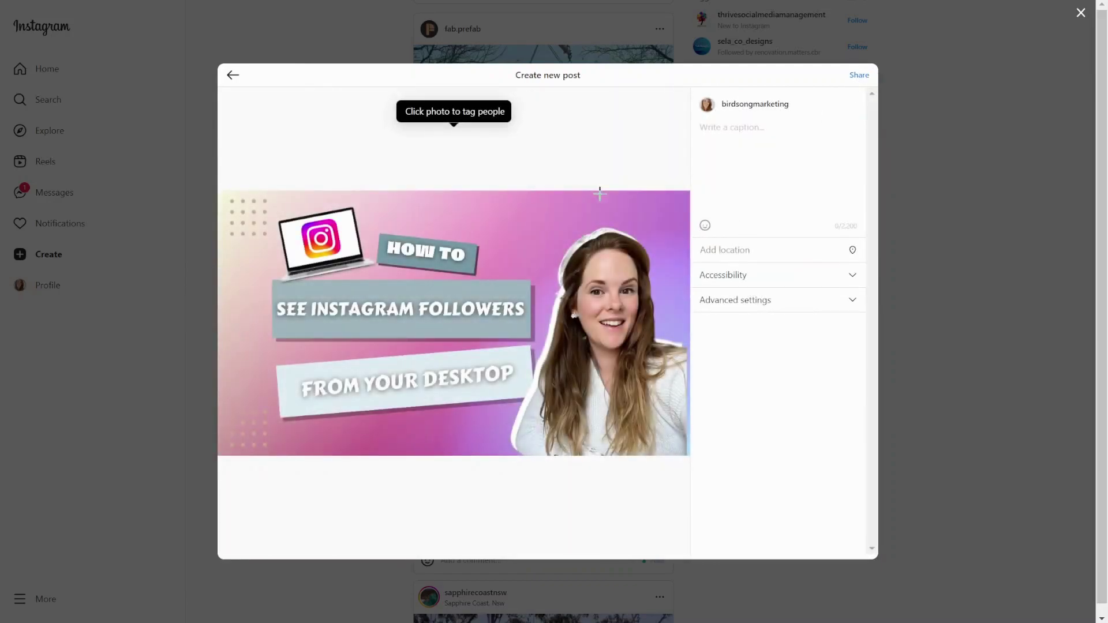
text(Hello, watch my video.)
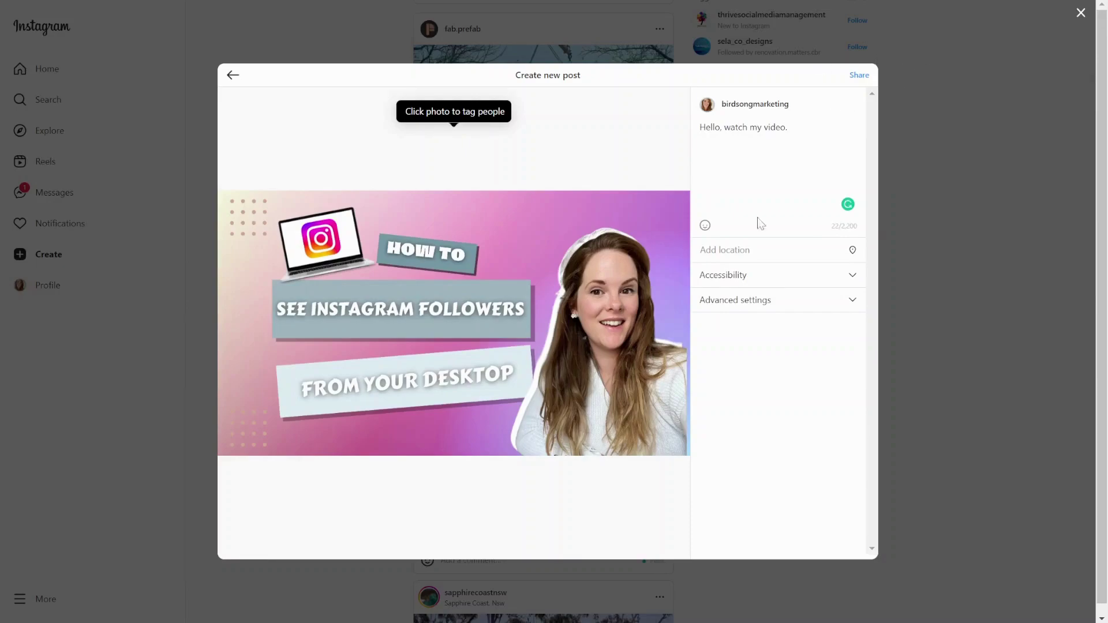
Insert a walking-person emoji from the people section on a new line below the caption
click(705, 226)
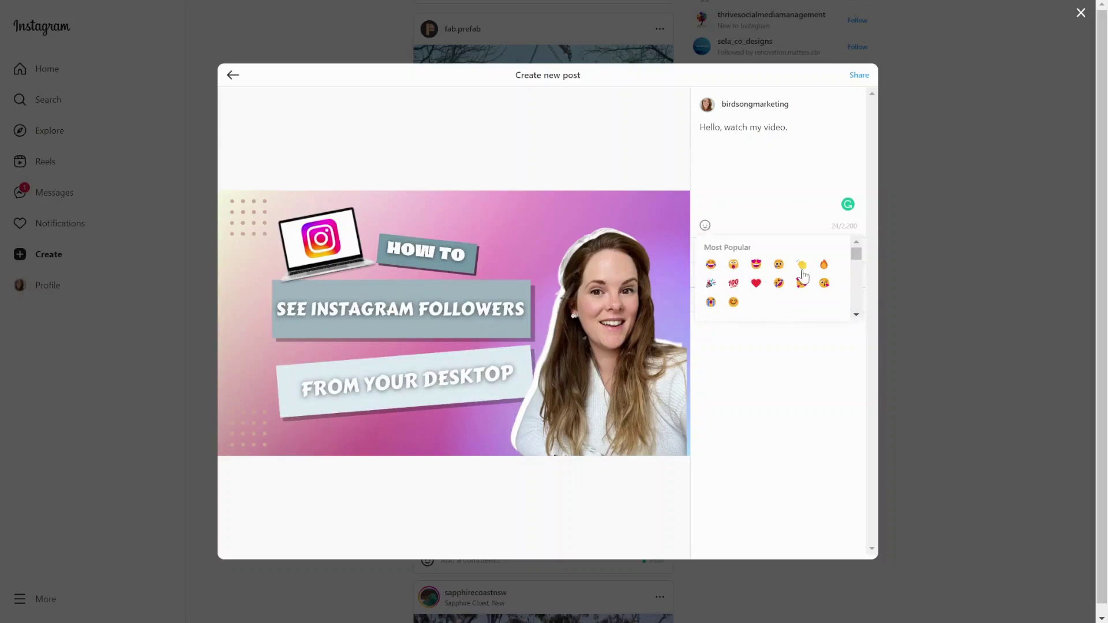
click(856, 315)
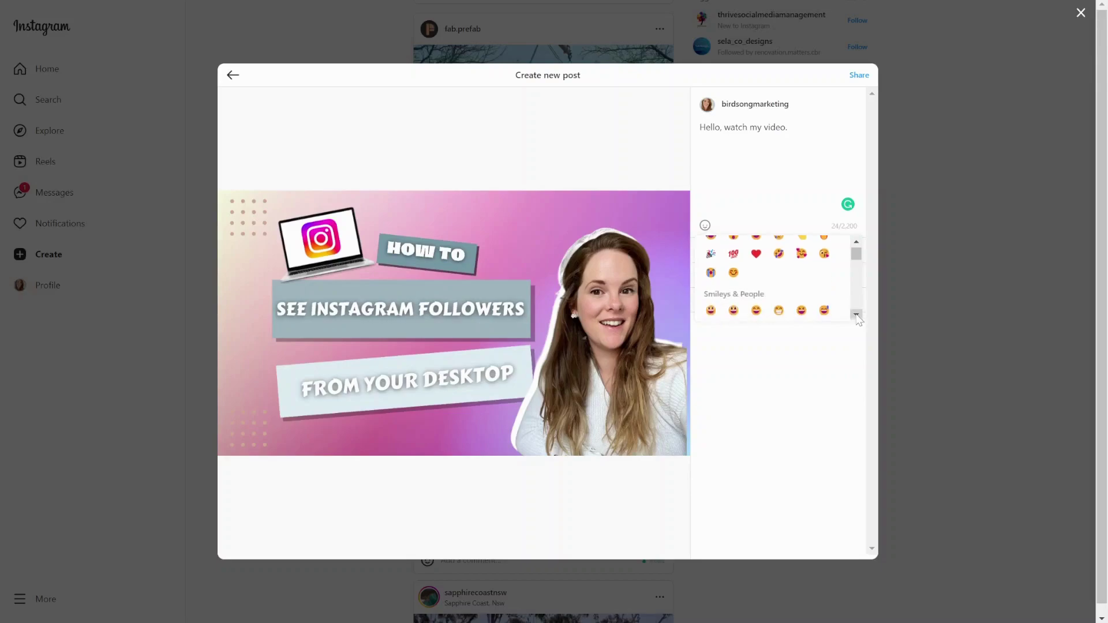
click(857, 314)
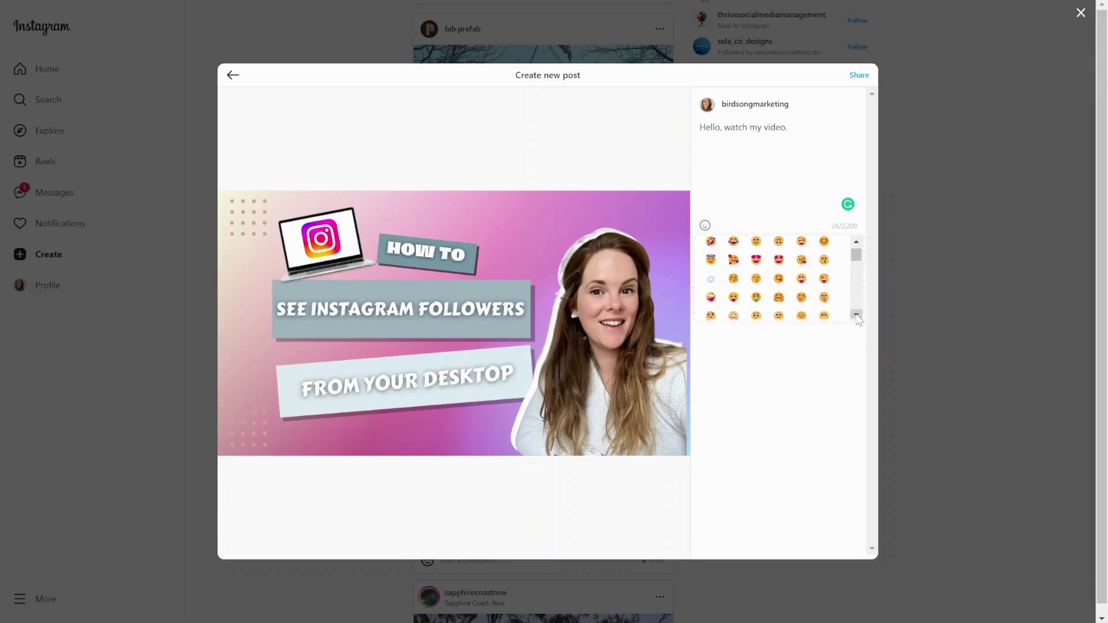
click(857, 315)
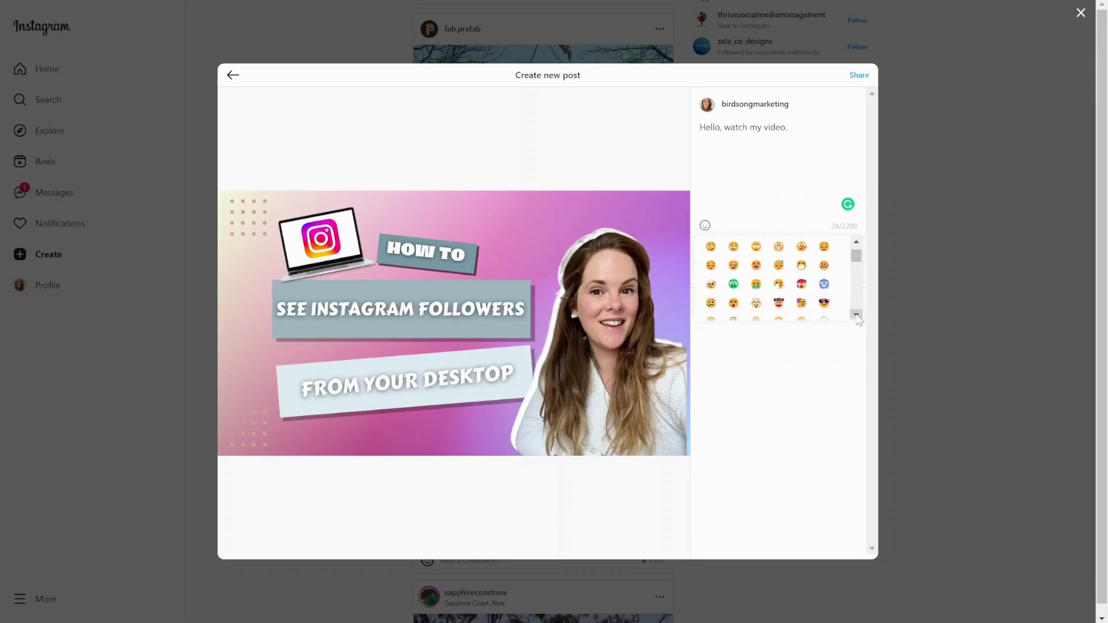
drag(857, 315, 857, 318)
click(857, 316)
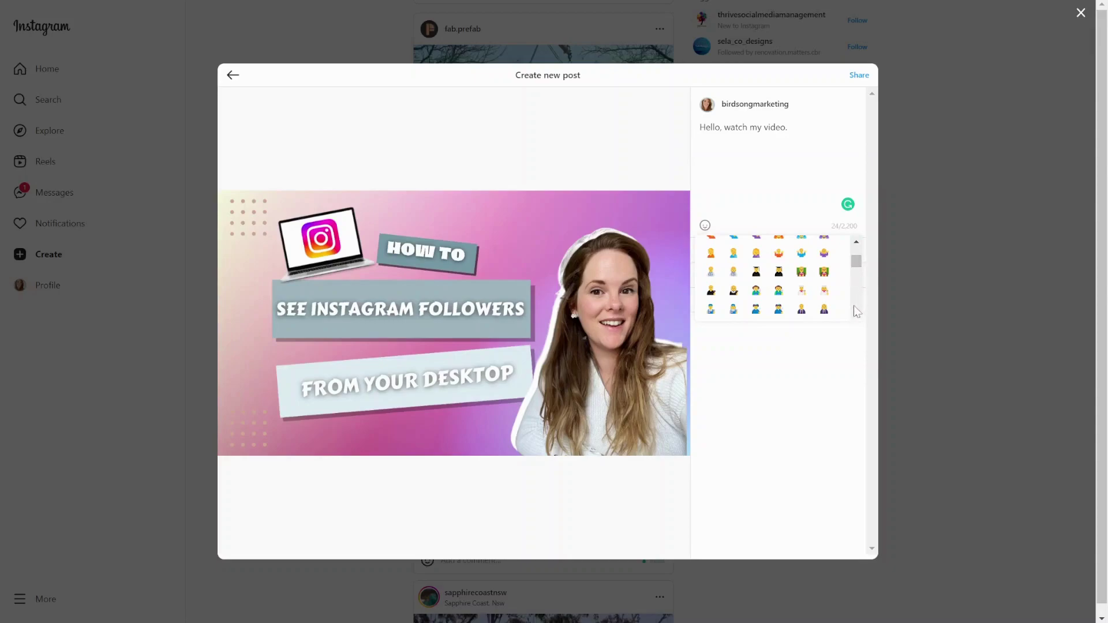
scroll(857, 319, down, 5)
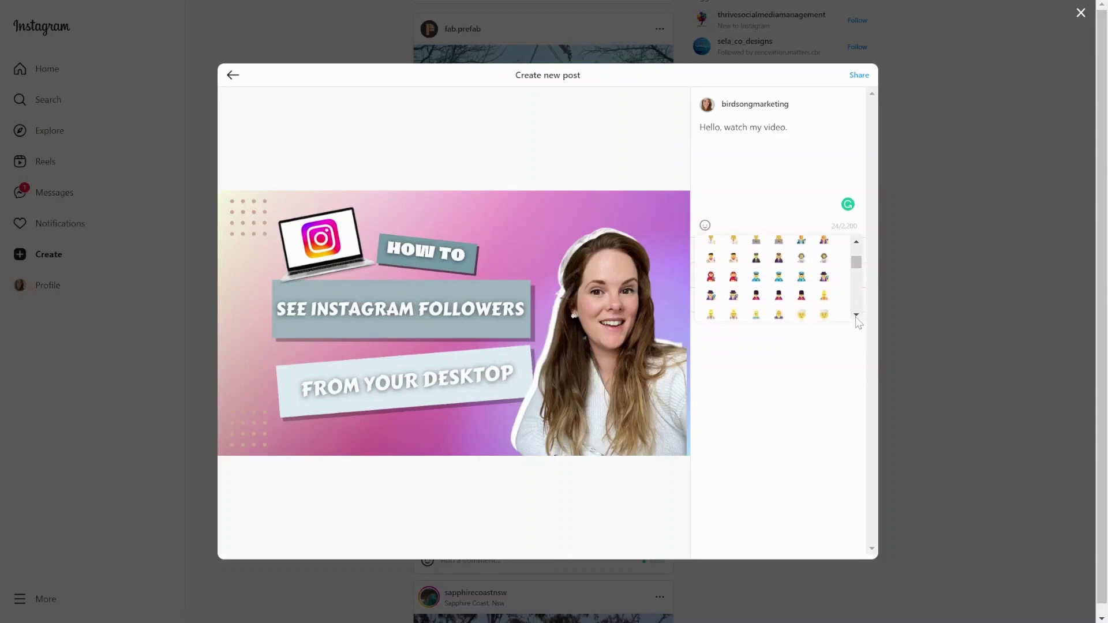
scroll(857, 317, down, 5)
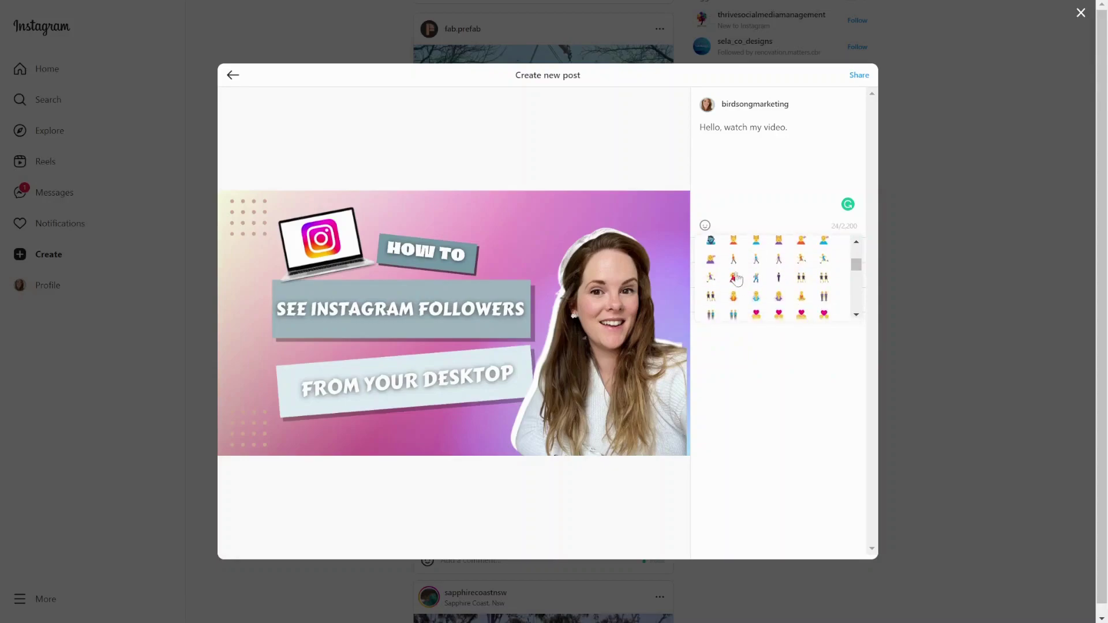
click(734, 259)
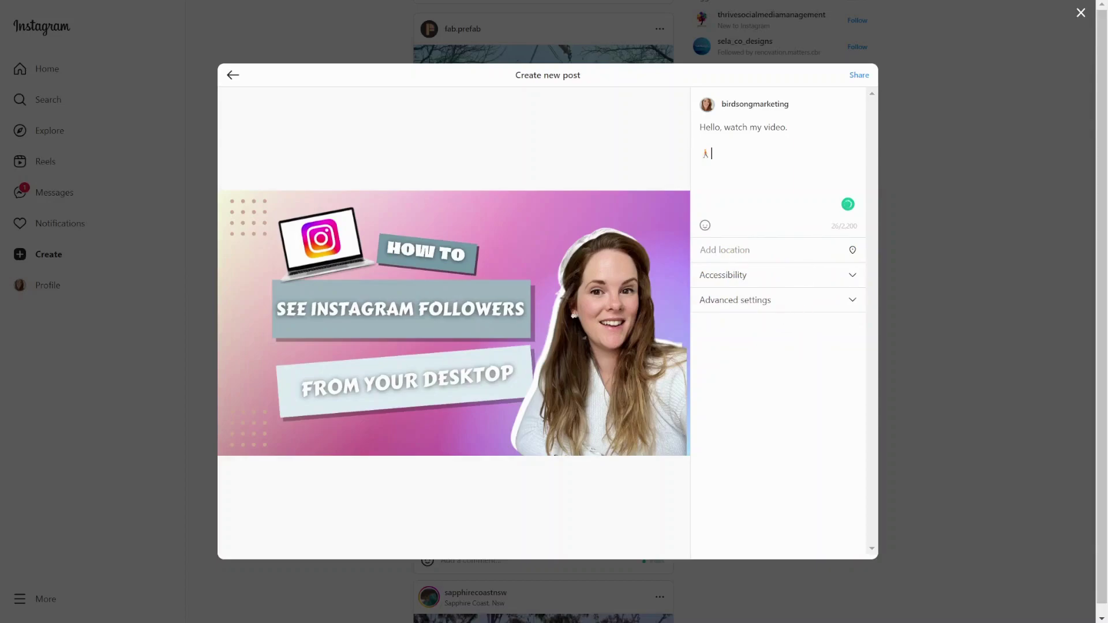
Insert a second walking-person emoji right after the first, bringing the caption to 31 characters
click(706, 226)
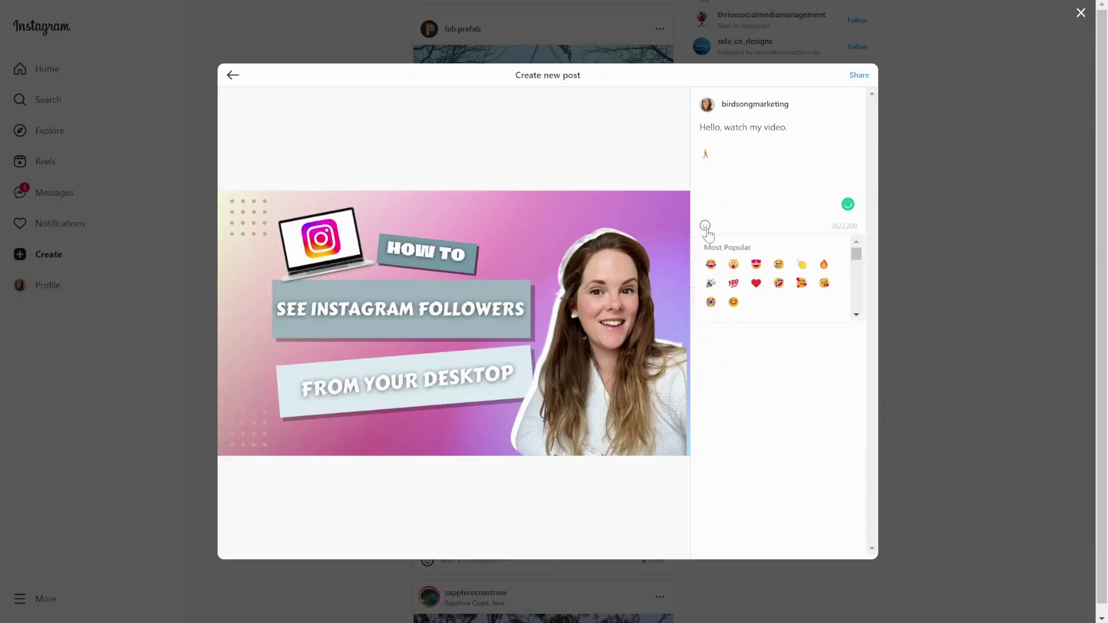
click(856, 314)
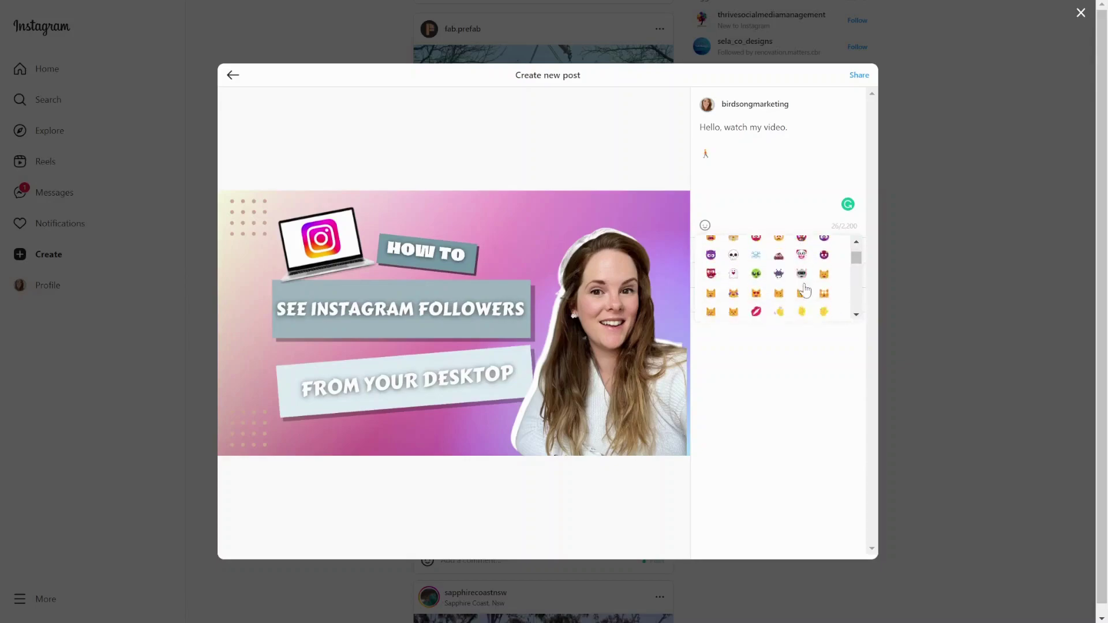
scroll(806, 290, down, 5)
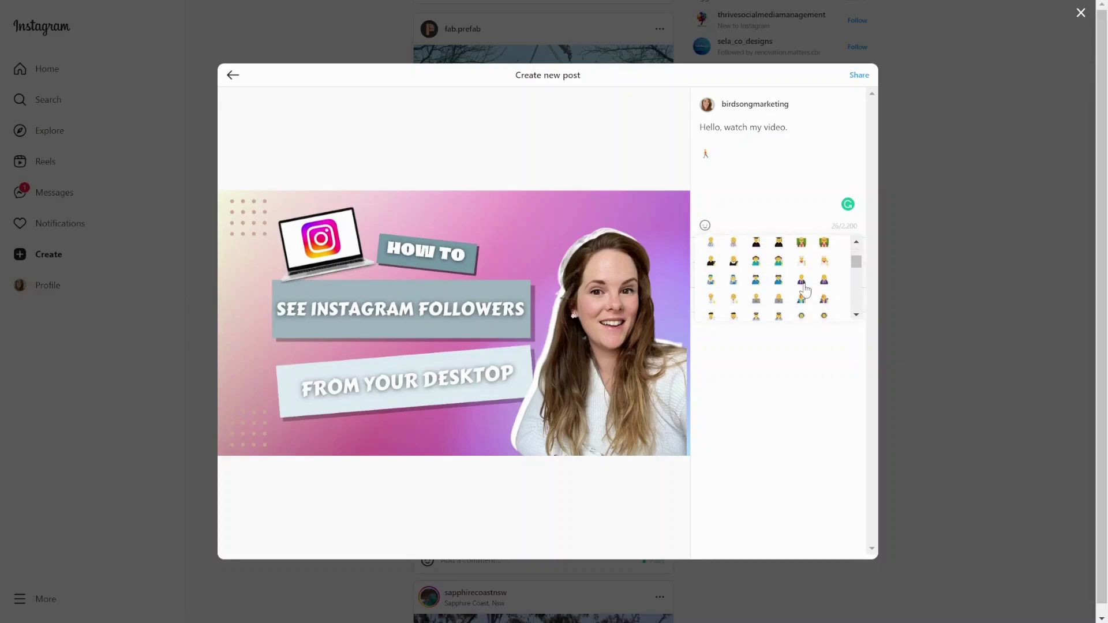
scroll(806, 290, down, 5)
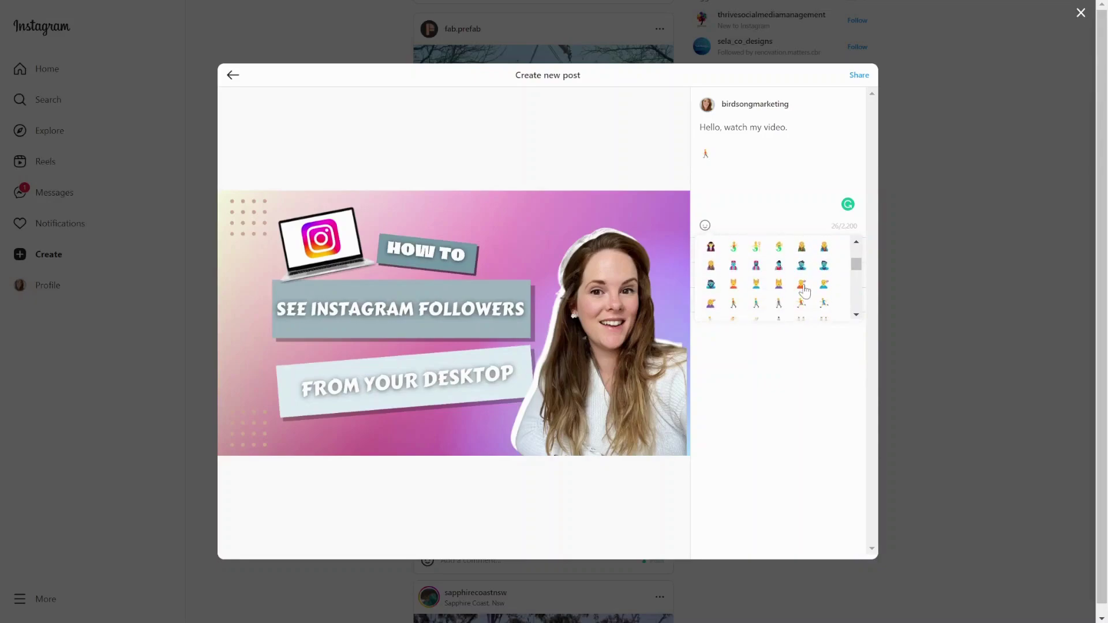
click(756, 304)
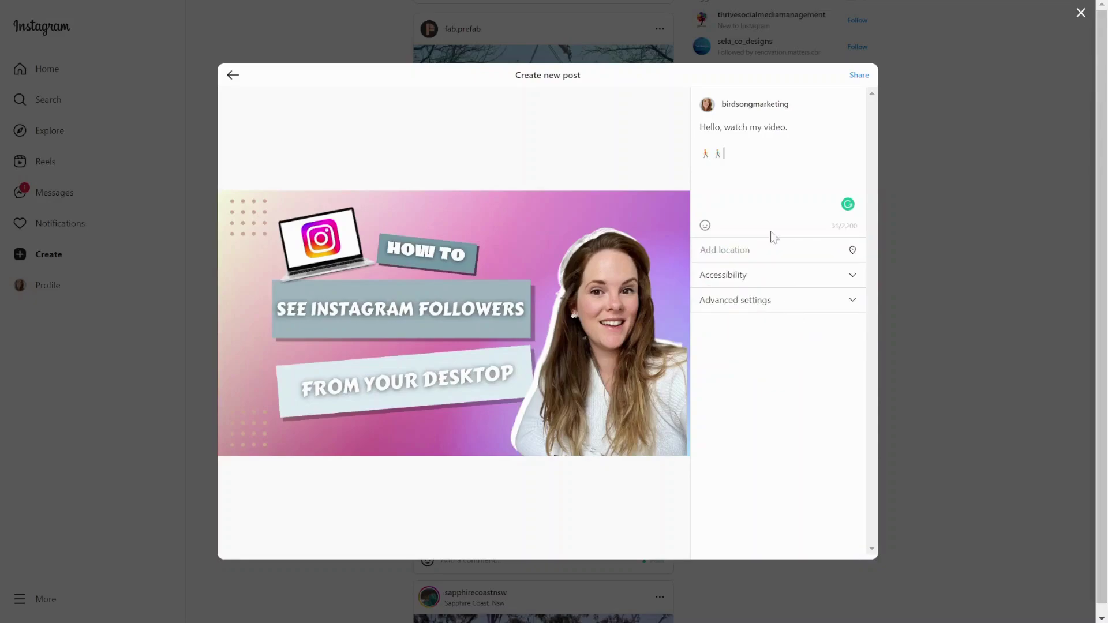
click(708, 226)
drag(855, 254, 860, 313)
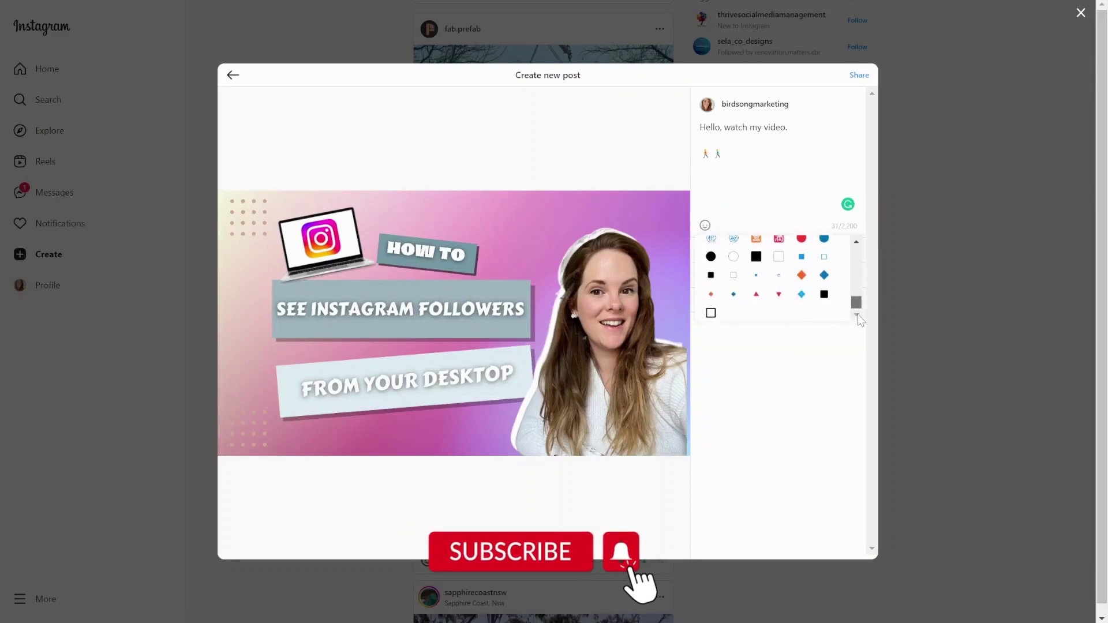
scroll(814, 317, up, 5)
scroll(812, 316, down, 5)
click(725, 153)
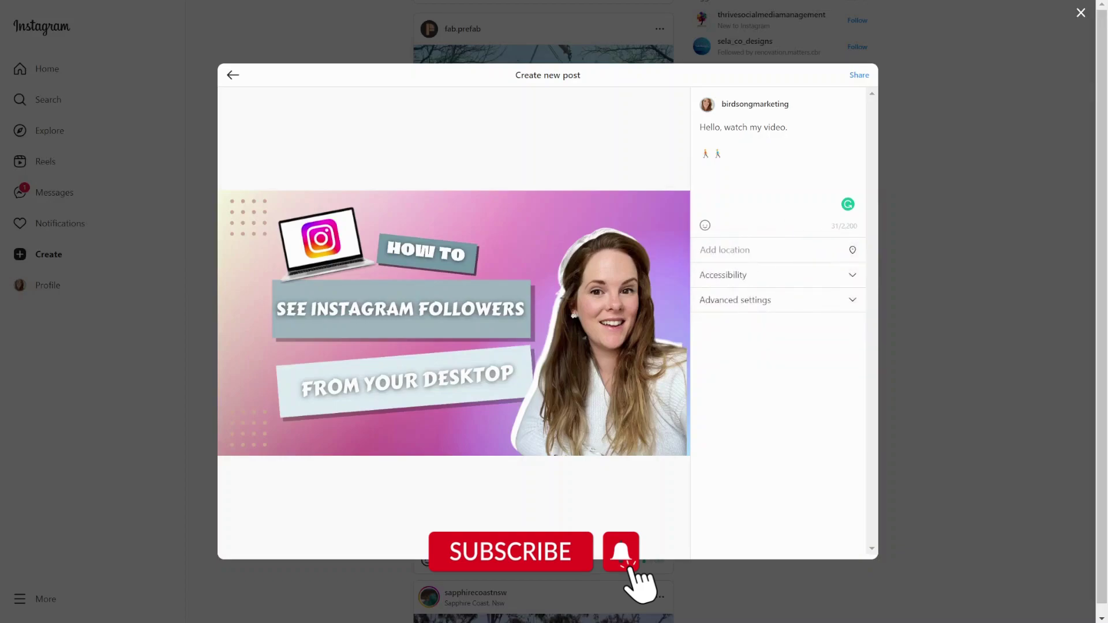